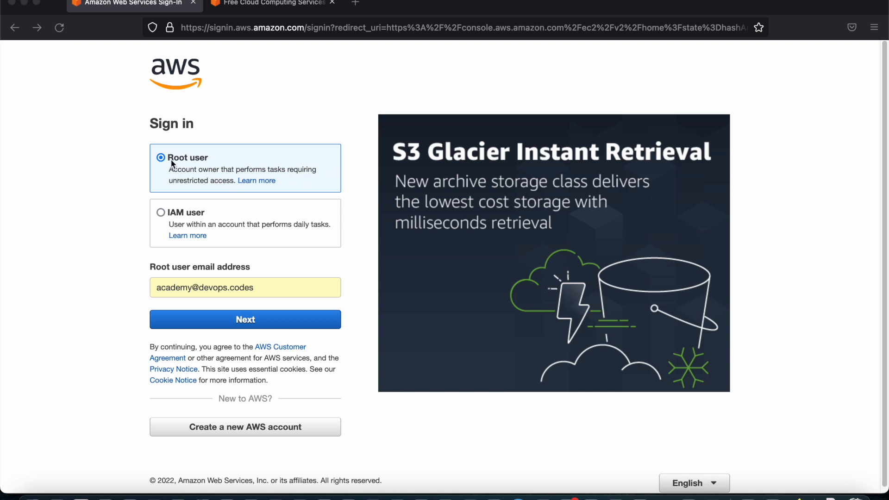
- Sign in to the AWS console as root user with the account email and its saved password
left_click(179, 288)
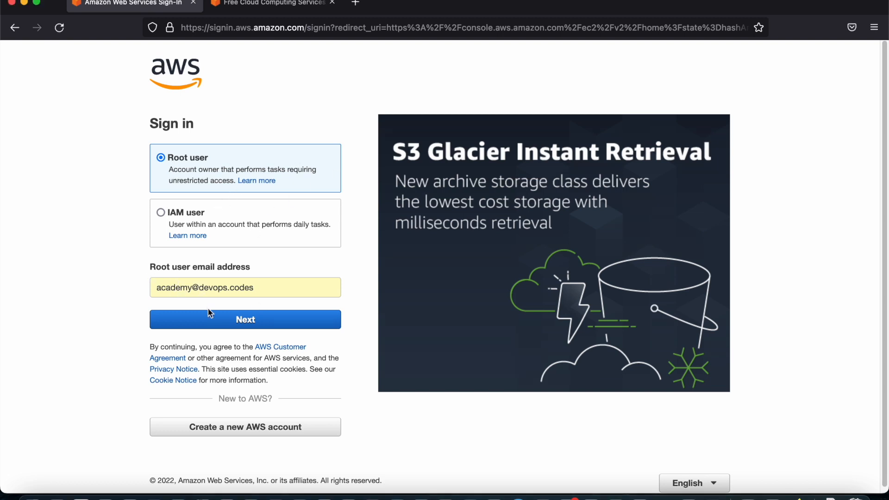
left_click(221, 330)
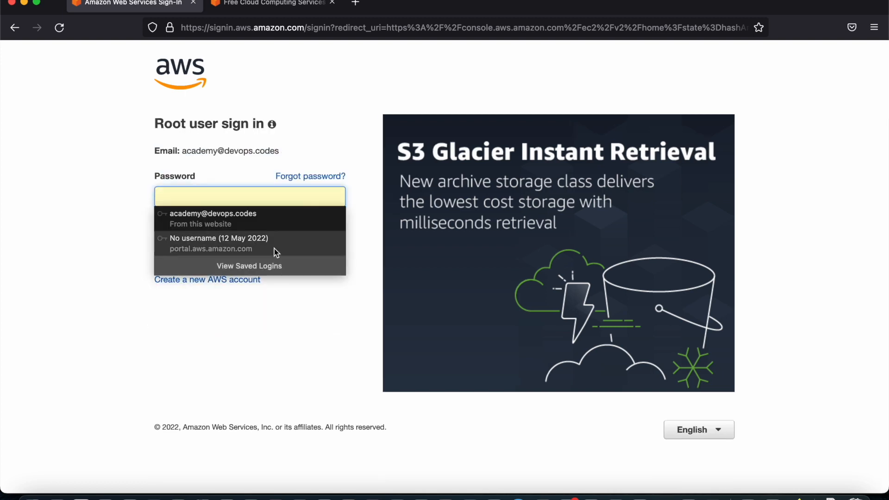
left_click(265, 225)
left_click(263, 229)
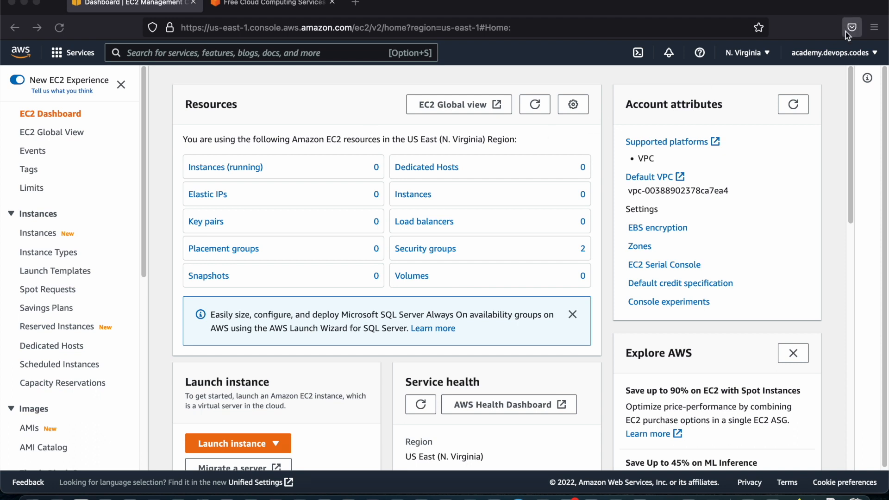
- Enable Receive Billing Alerts in the account's billing preferences and save the preferences
left_click(824, 56)
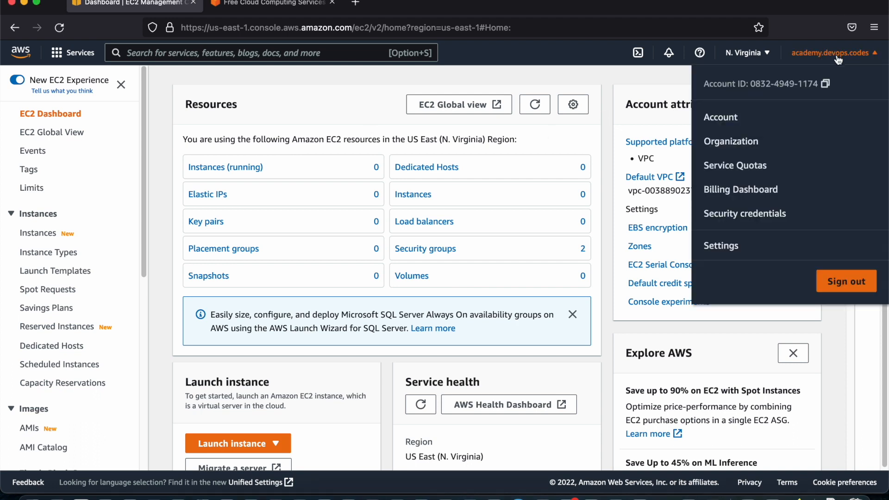
left_click(720, 121)
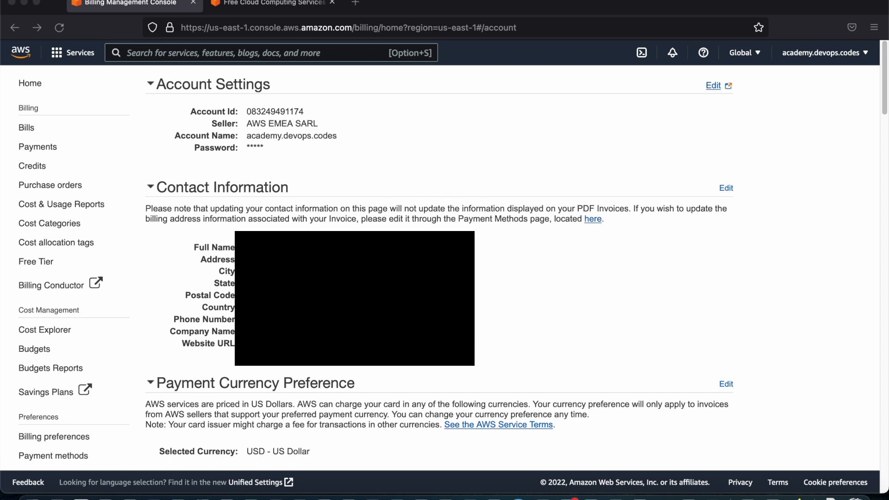
left_click(41, 439)
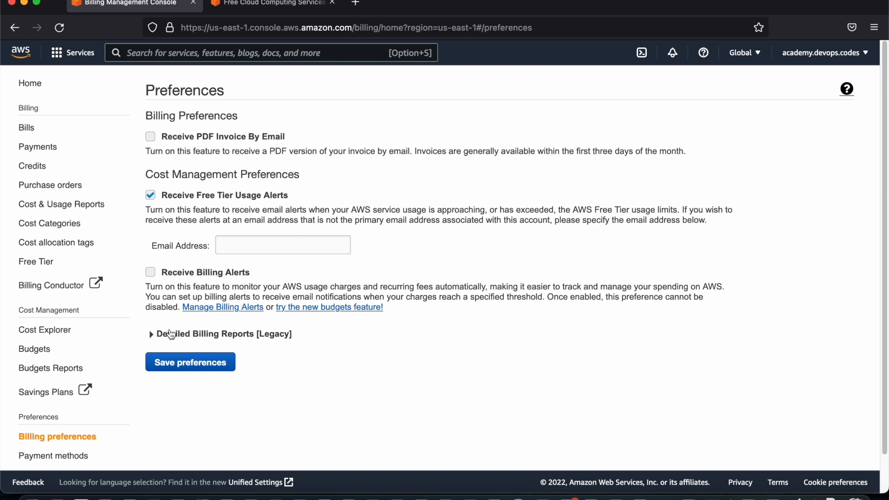
left_click(166, 276)
left_click(214, 360)
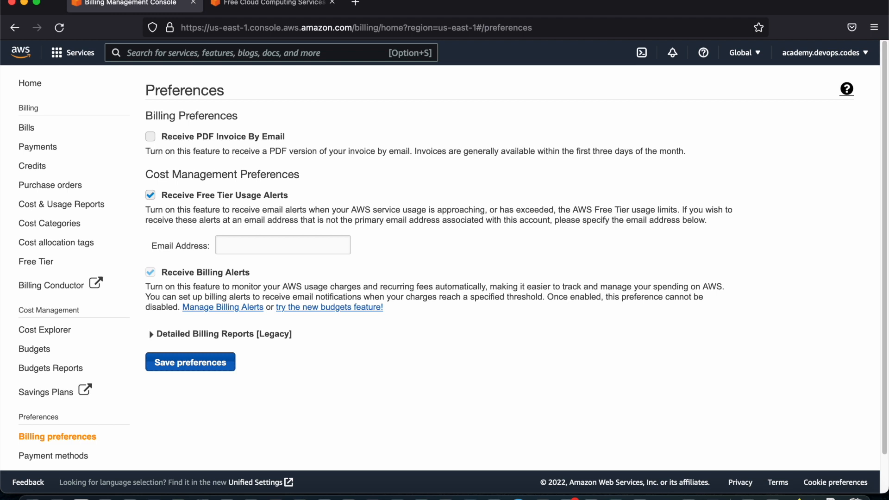
- Find and open the CloudWatch service, dismiss the update banner and show the list of all alarms
left_click(327, 51)
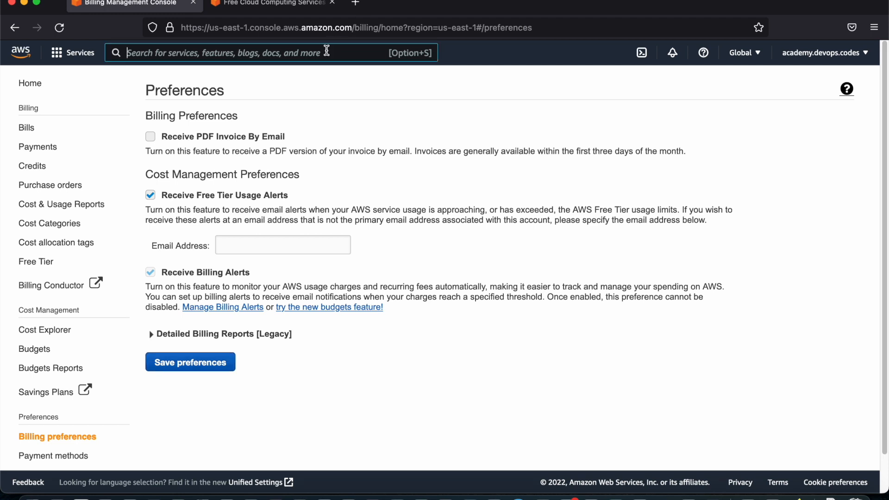
type("cloudwatch")
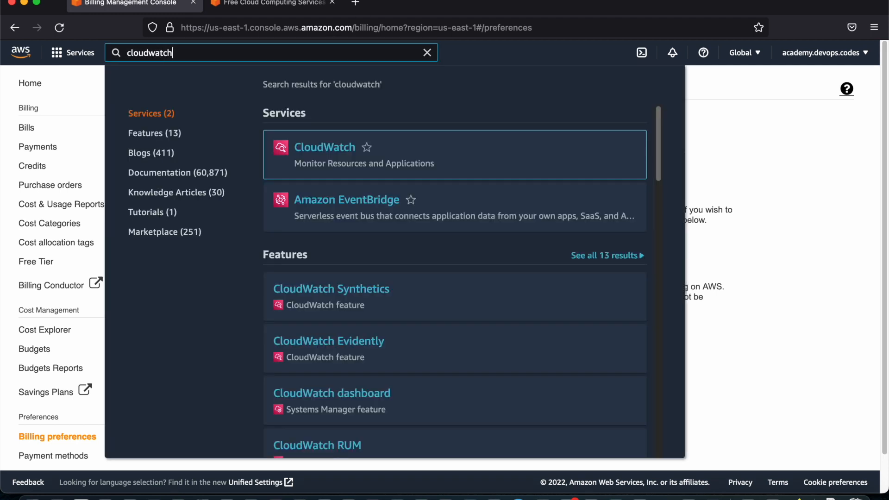
left_click(307, 148)
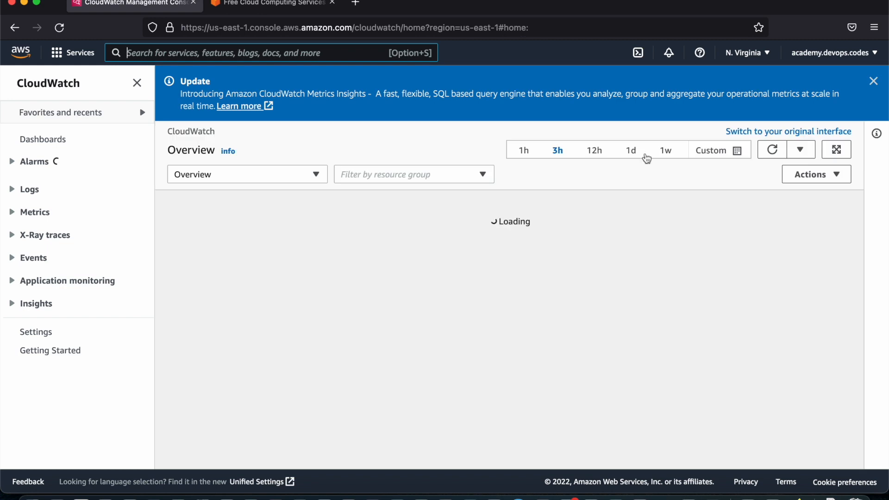
left_click(874, 81)
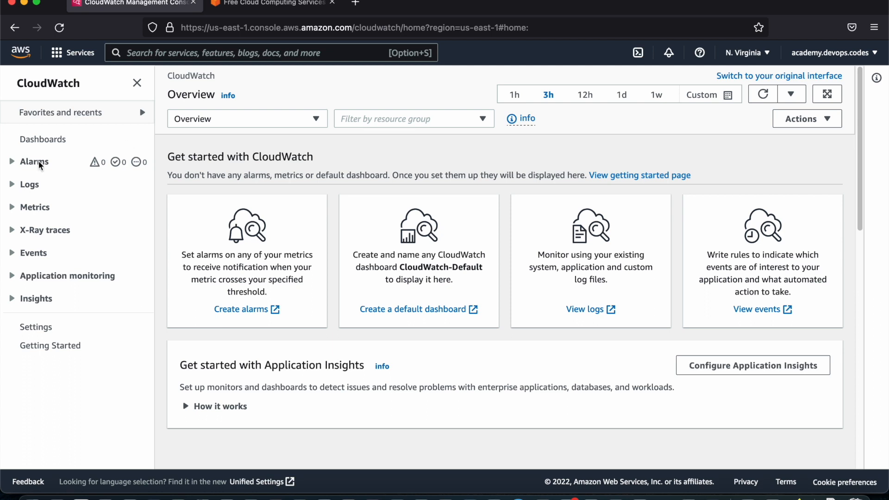
left_click(17, 165)
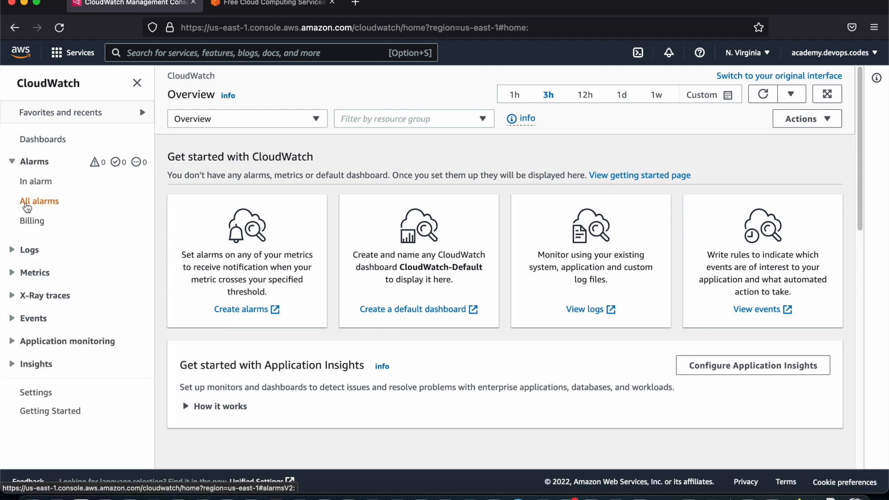
left_click(27, 206)
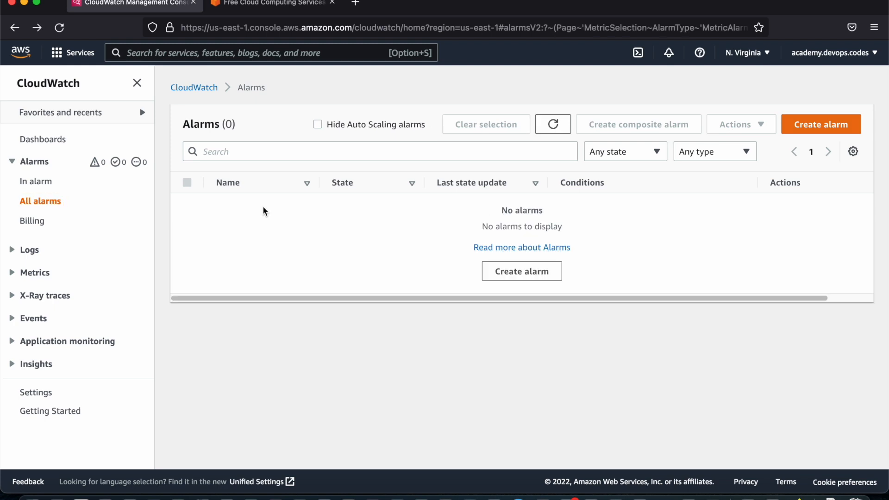
- Start a new alarm on the Billing metric EstimatedCharges in USD, under Total Estimated Charge
left_click(850, 134)
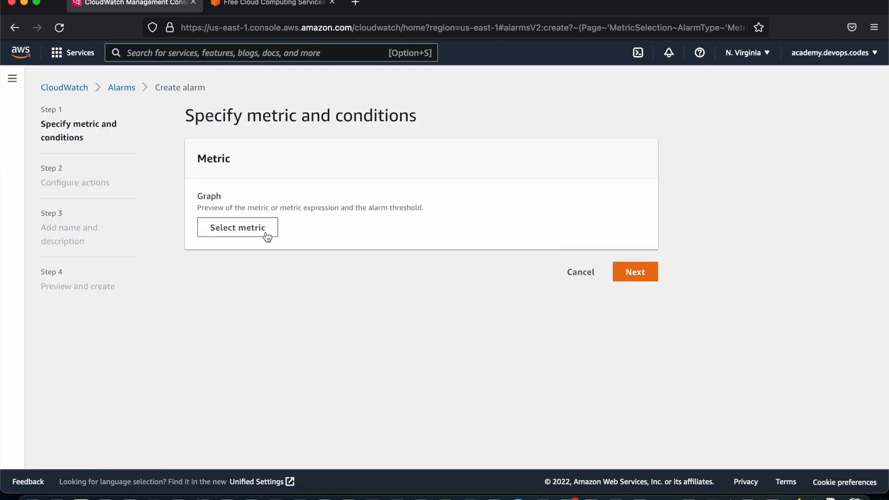
left_click(236, 229)
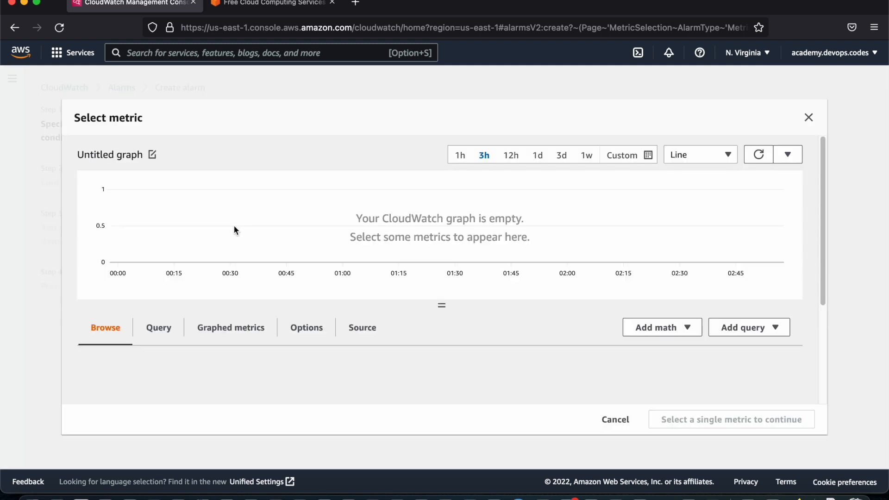
scroll(230, 345, "down", 5)
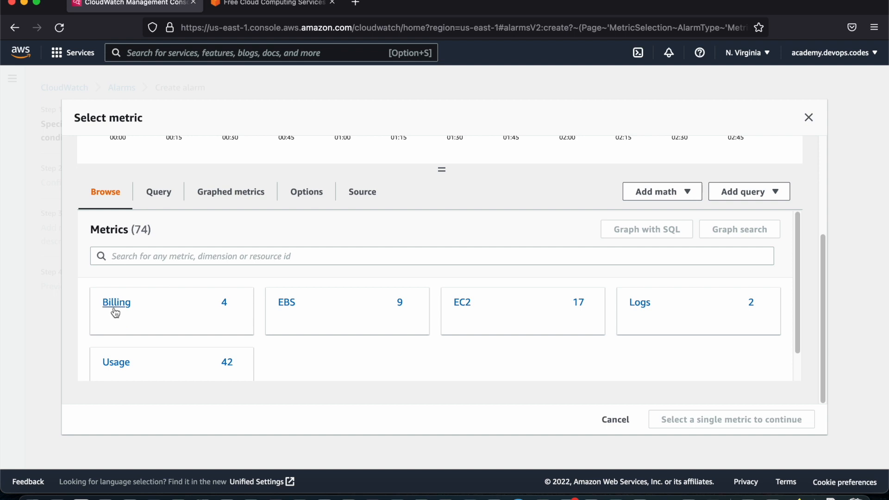
left_click(114, 312)
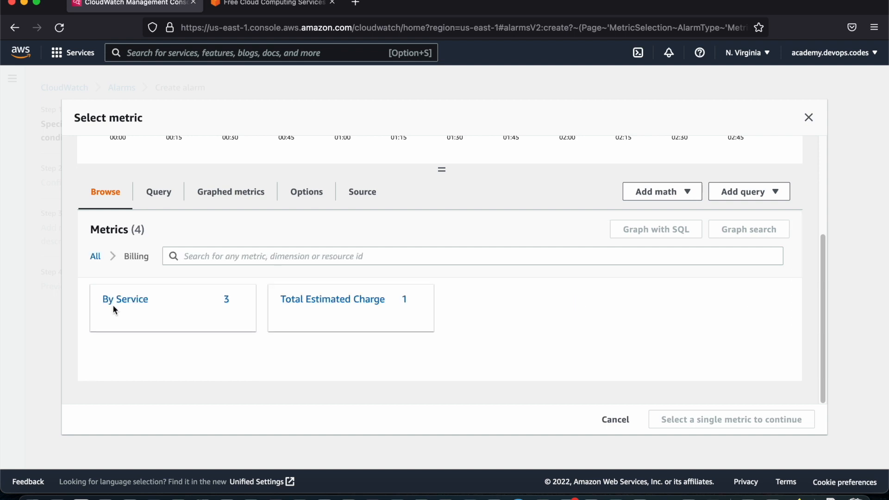
left_click(322, 305)
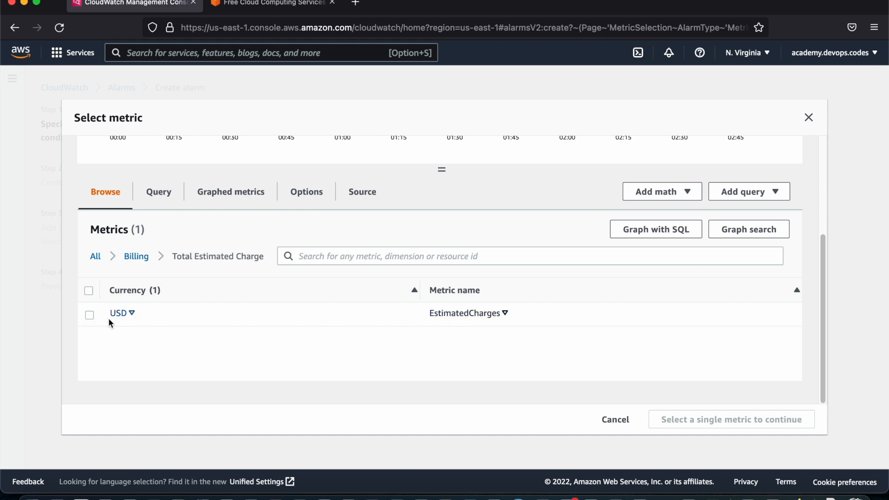
left_click(89, 315)
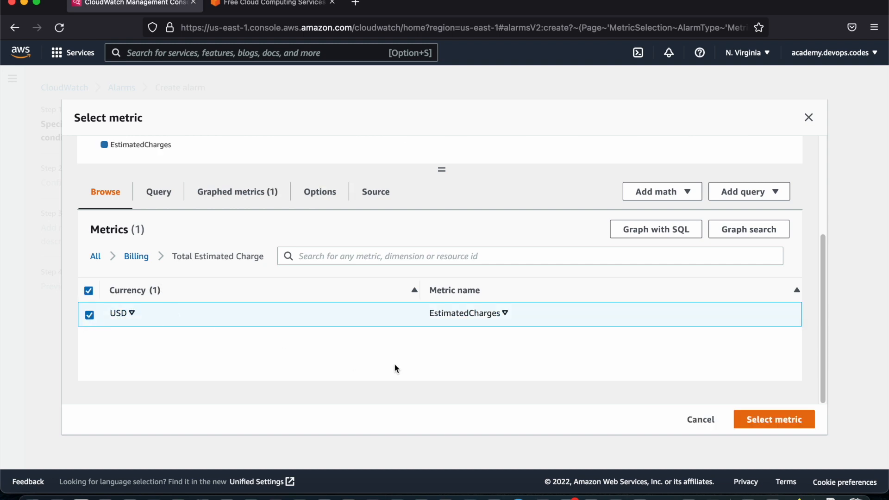
left_click(773, 421)
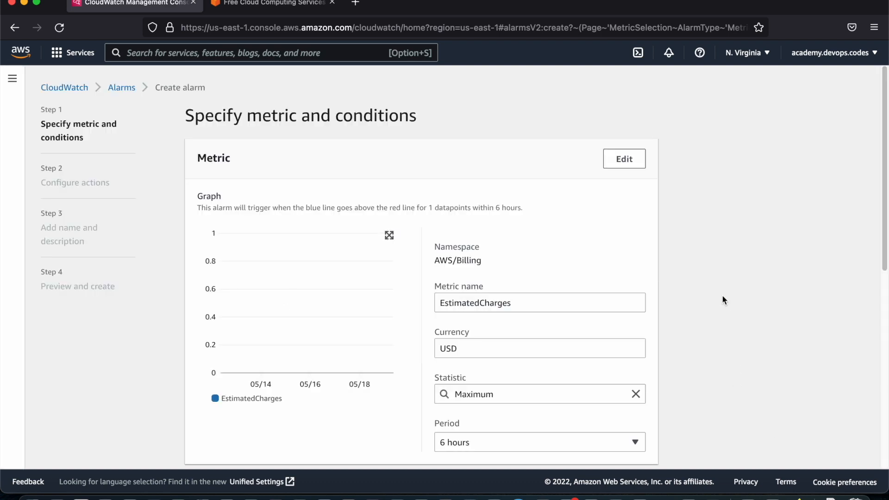
- Set the alarm's threshold to 10 USD with the Static and Greater conditions, and continue to the alarm actions
scroll(723, 296, "down", 3)
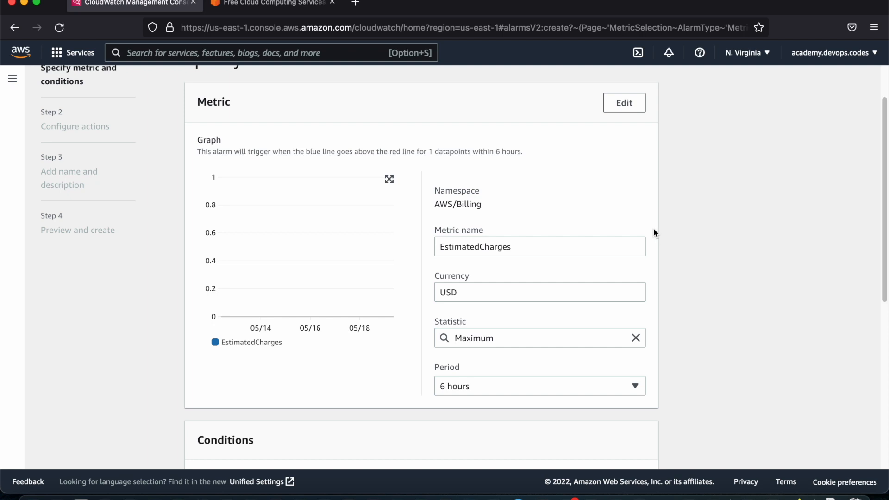
scroll(654, 231, "down", 5)
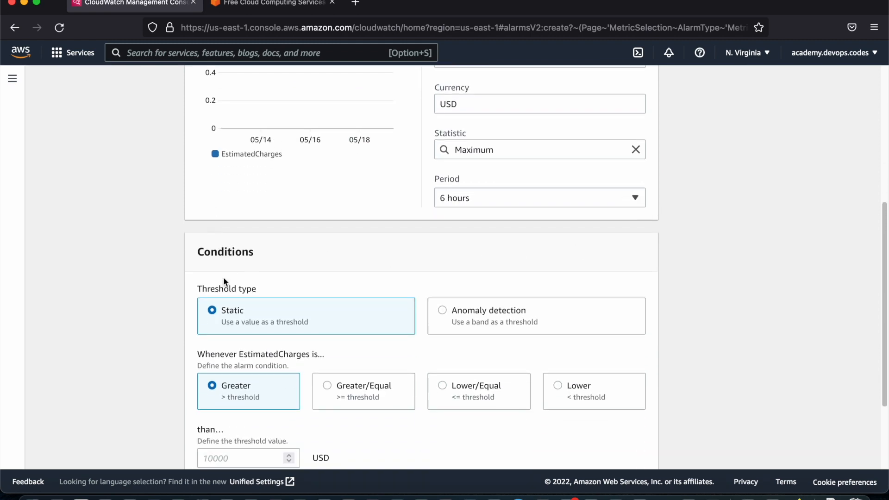
scroll(257, 299, "down", 1)
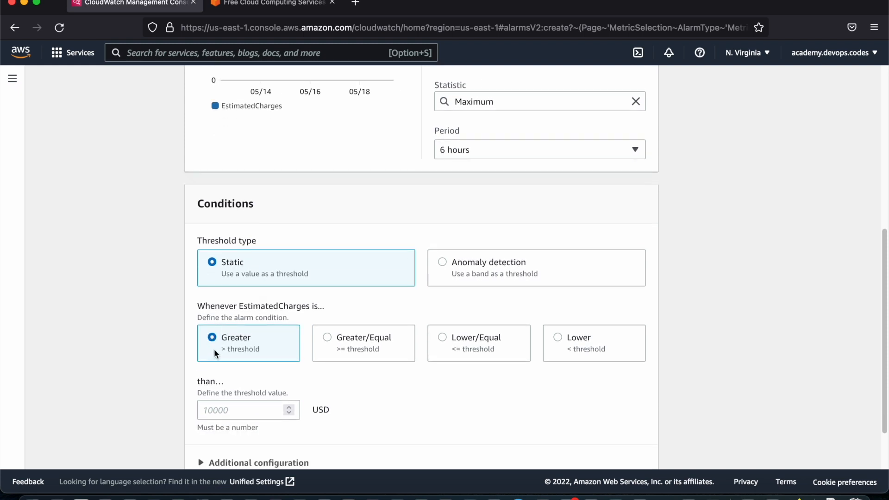
scroll(236, 344, "down", 1)
left_click(236, 375)
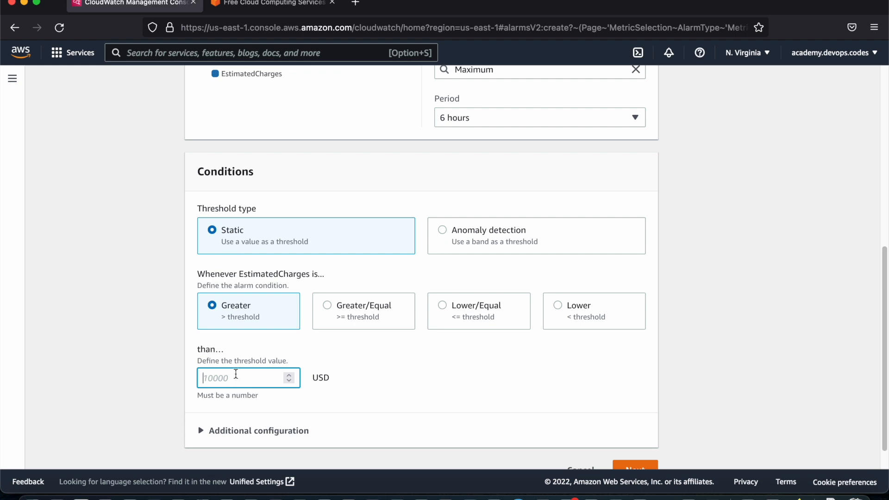
type("10")
scroll(516, 365, "down", 2)
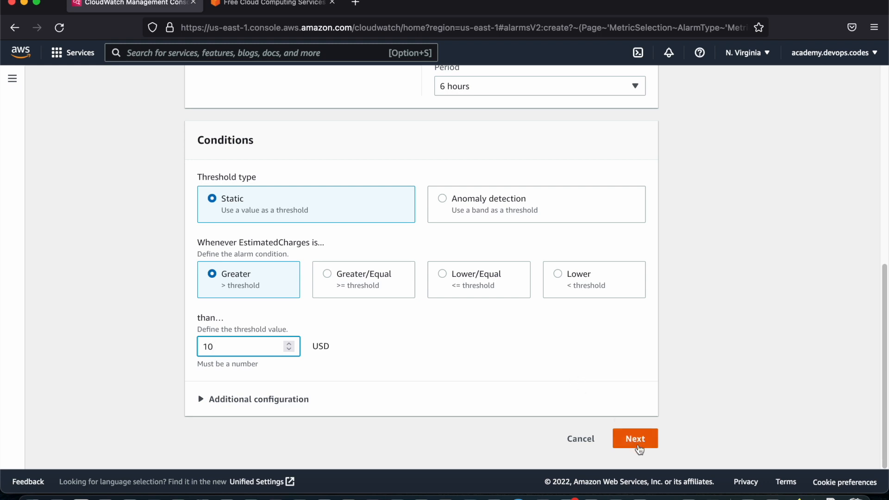
left_click(622, 432)
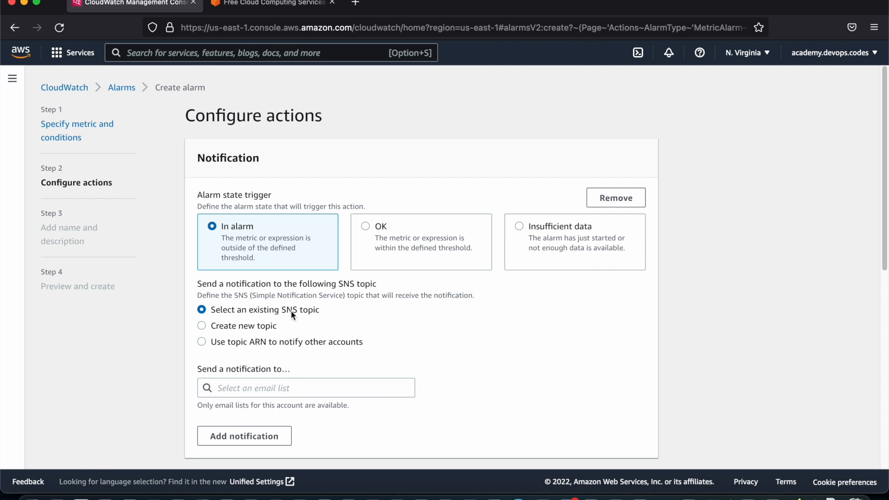
- Choose to notify a new SNS topic and name it Billing_Alert_10_USD
left_click(249, 326)
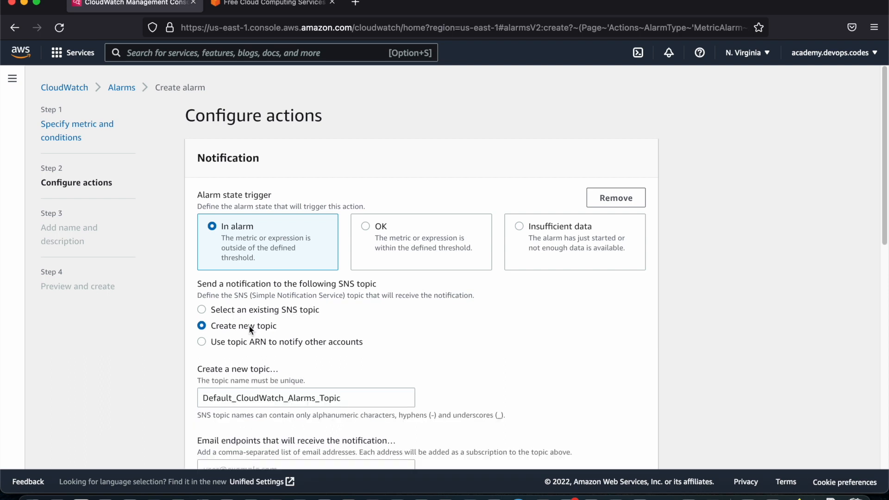
scroll(399, 344, "down", 3)
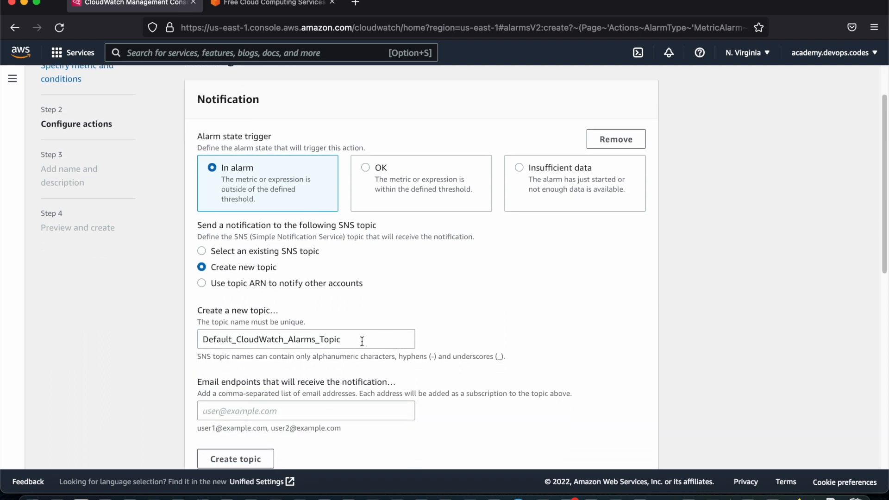
left_click_drag(346, 340, 244, 329)
type("B")
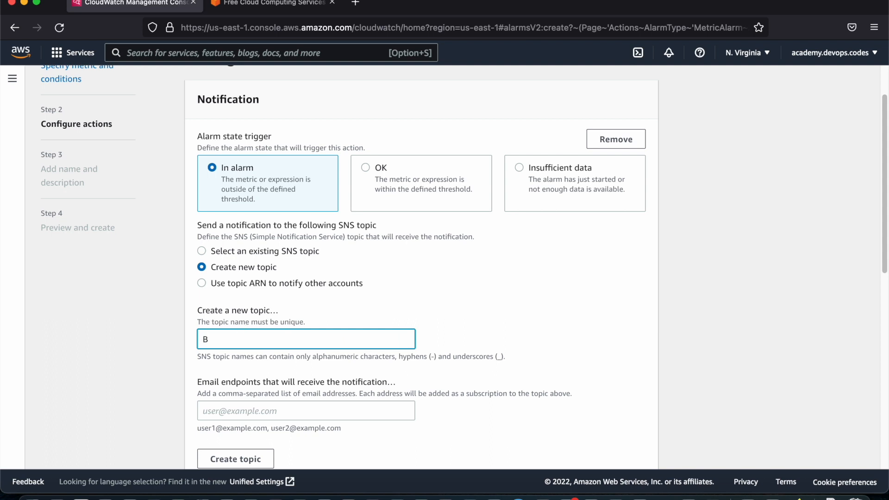
type("illing_Alert_10_USD")
scroll(207, 313, "down", 1)
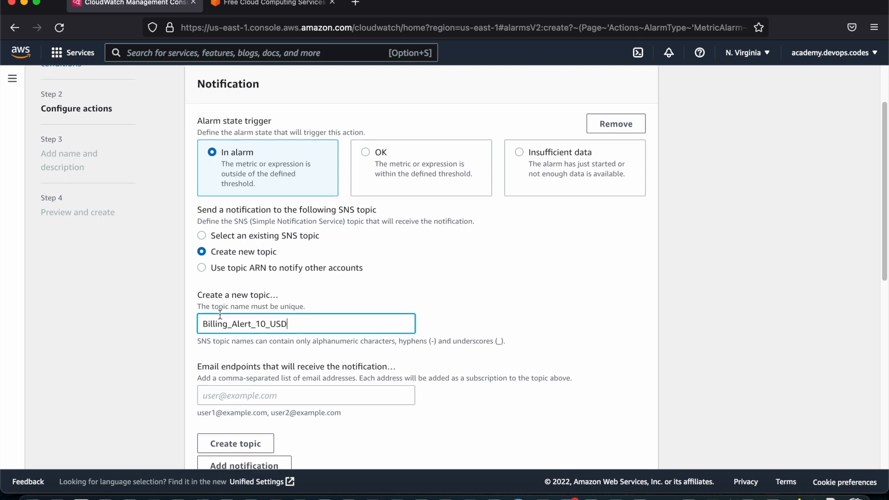
- Enter the account's email address as the notification endpoint and create the SNS topic
left_click(279, 393)
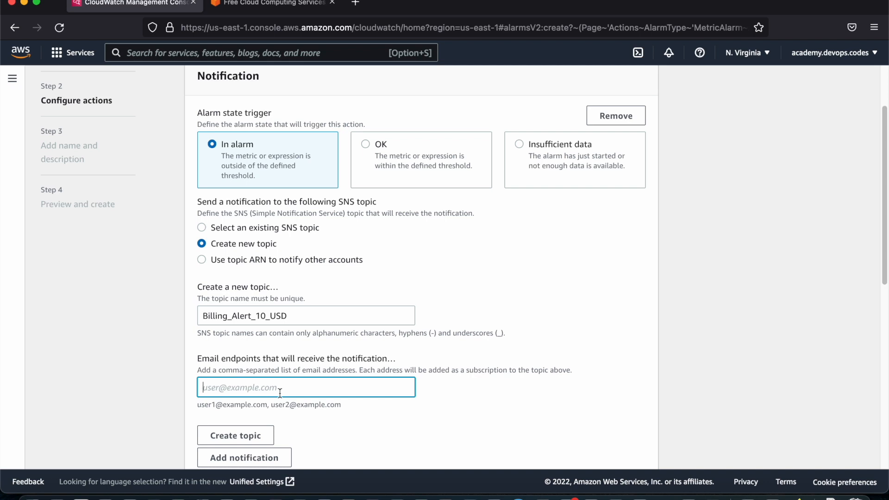
scroll(287, 396, "down", 1)
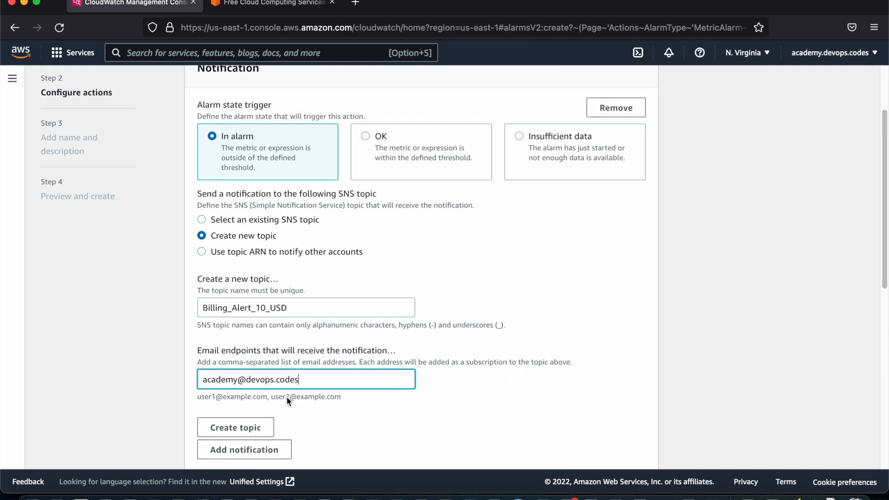
left_click(247, 435)
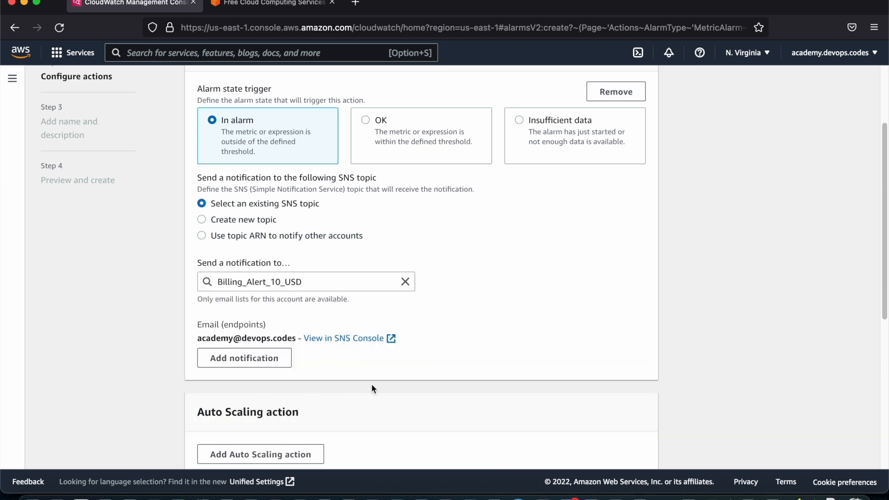
scroll(389, 385, "down", 5)
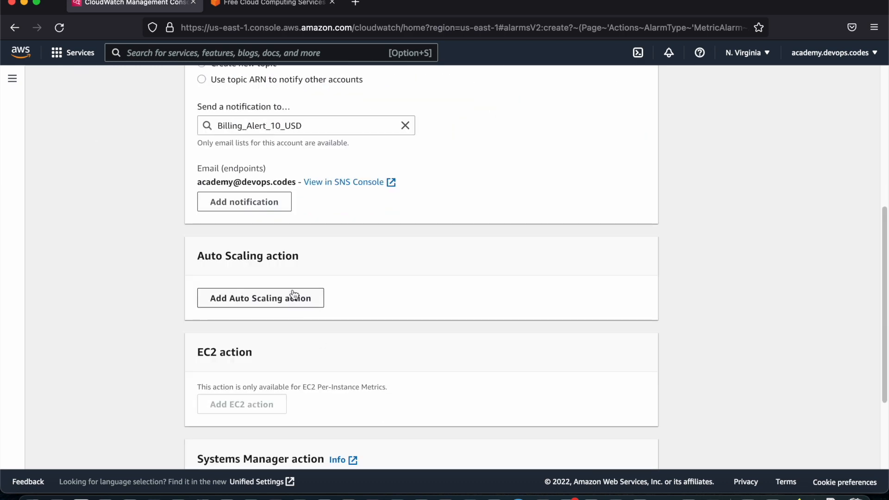
scroll(368, 274, "down", 4)
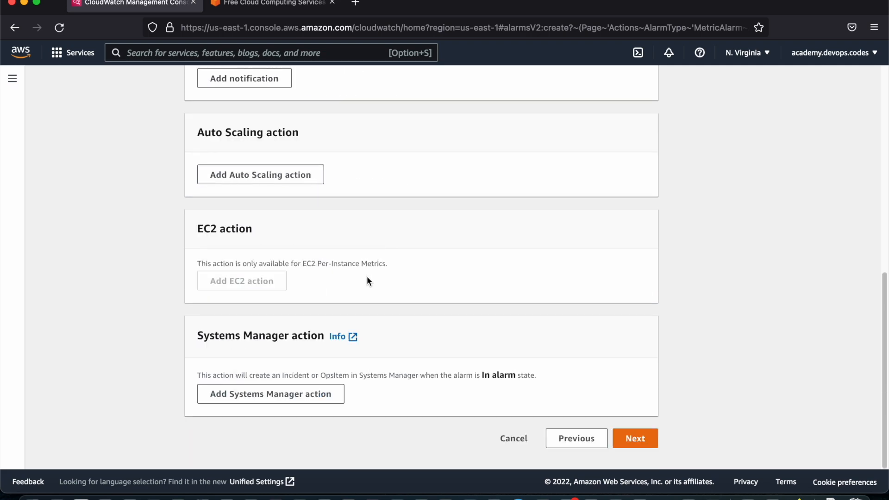
scroll(369, 280, "up", 9)
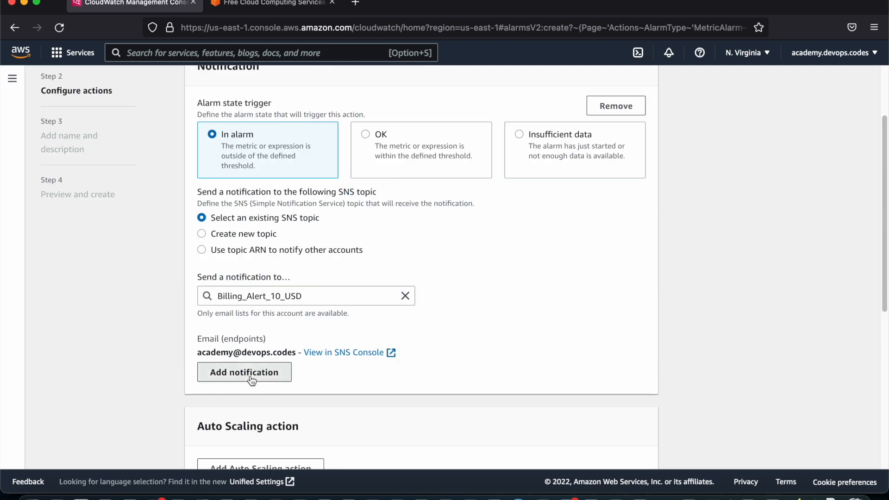
left_click(251, 379)
scroll(251, 379, "down", 4)
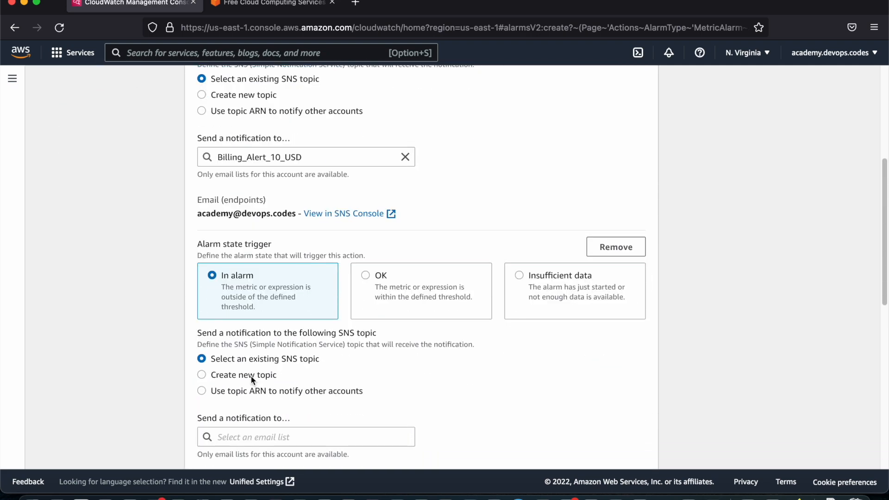
scroll(251, 375, "down", 3)
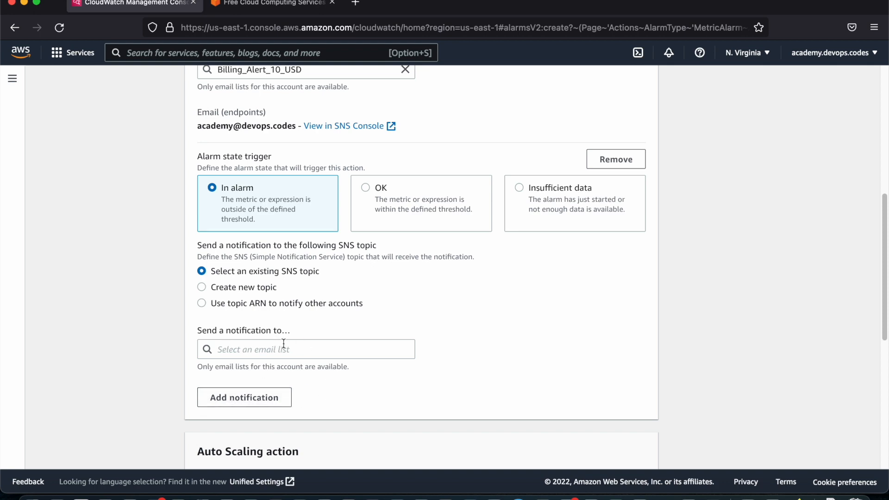
left_click(615, 158)
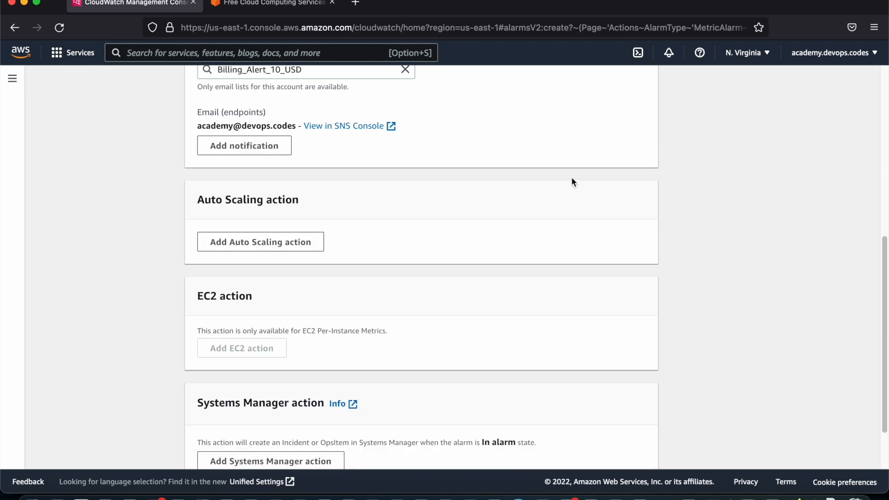
- Continue from the alarm actions to the name and description, and name the alarm BillingAlert
scroll(572, 182, "up", 6)
scroll(547, 373, "down", 7)
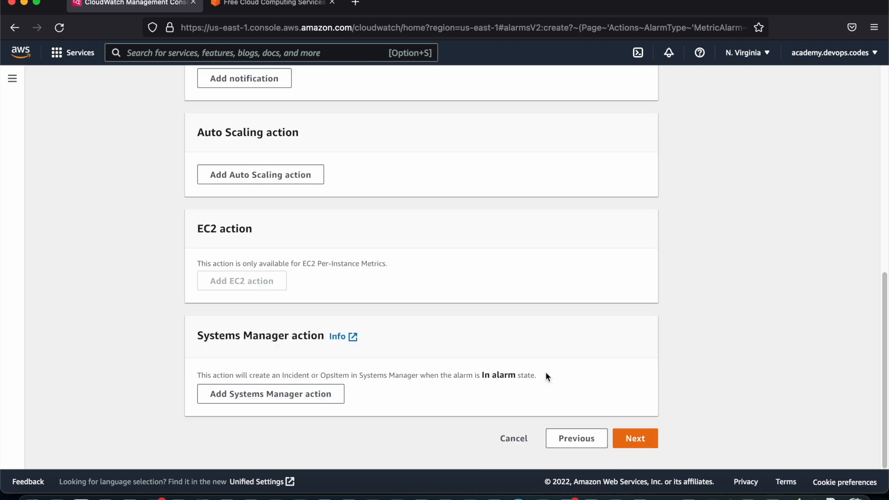
left_click(625, 446)
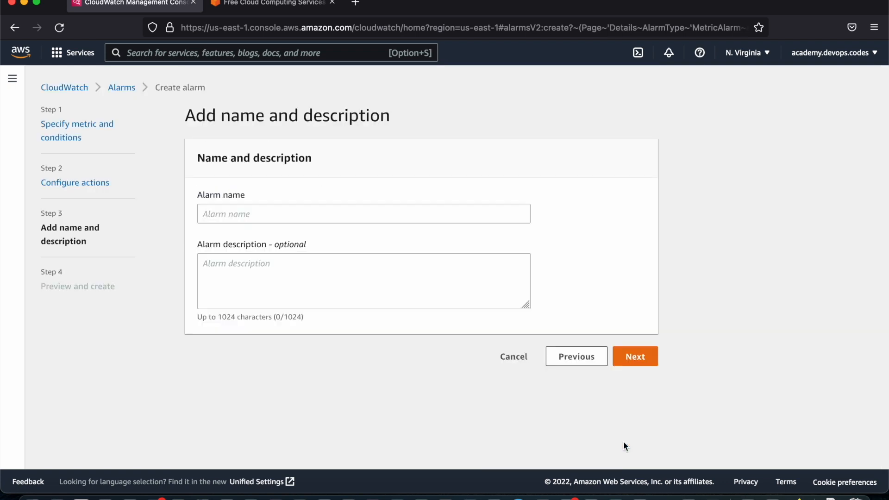
left_click(458, 214)
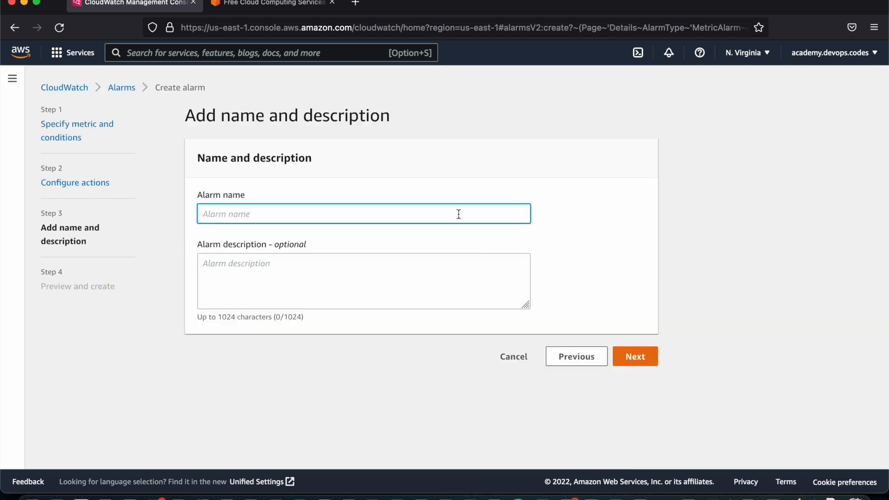
type("BillingAlert")
- Enter the alarm description "Alert when Estimated Charges are greater than 10$" and continue to the preview
left_click(455, 286)
type("Alert")
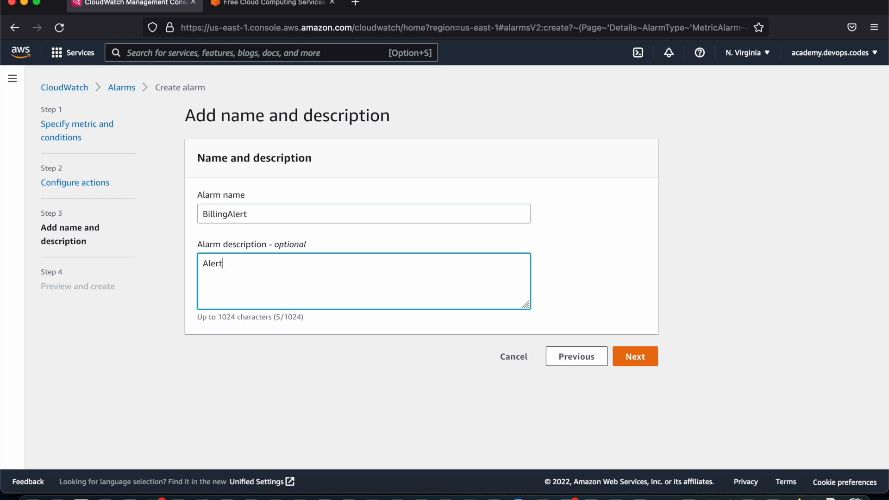
type(" when Estimated ")
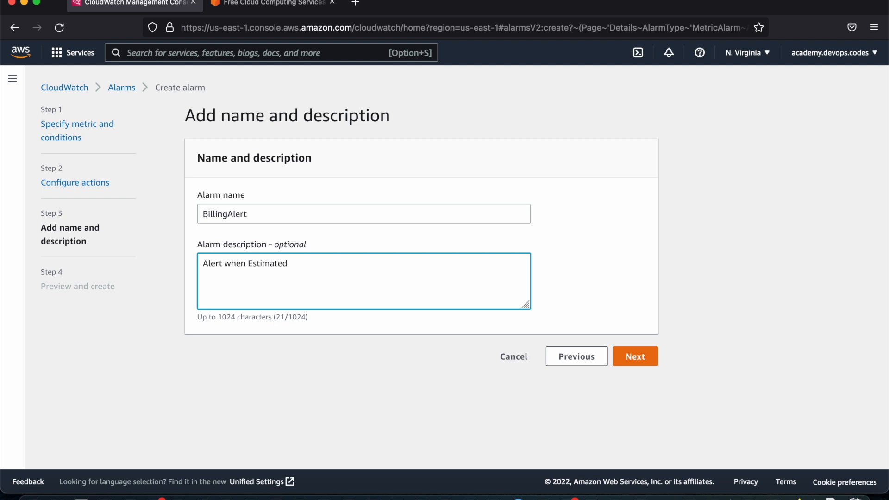
type("Charges are greater than 10")
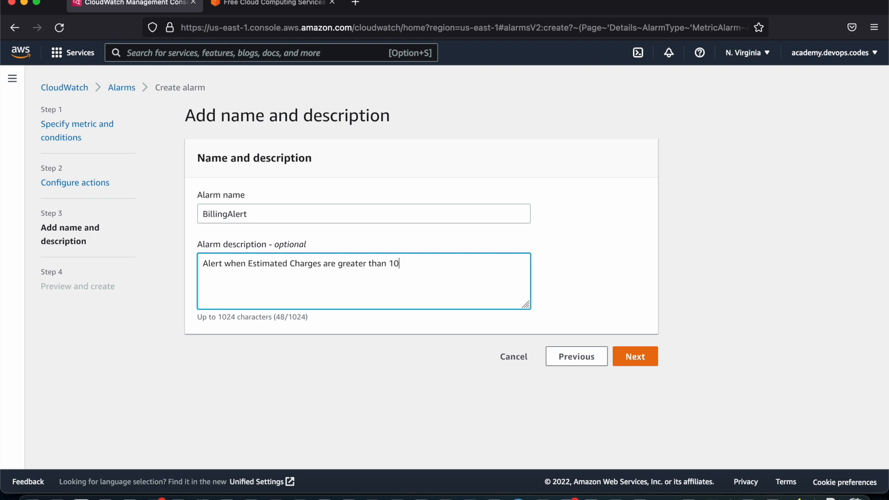
type("$")
left_click(637, 356)
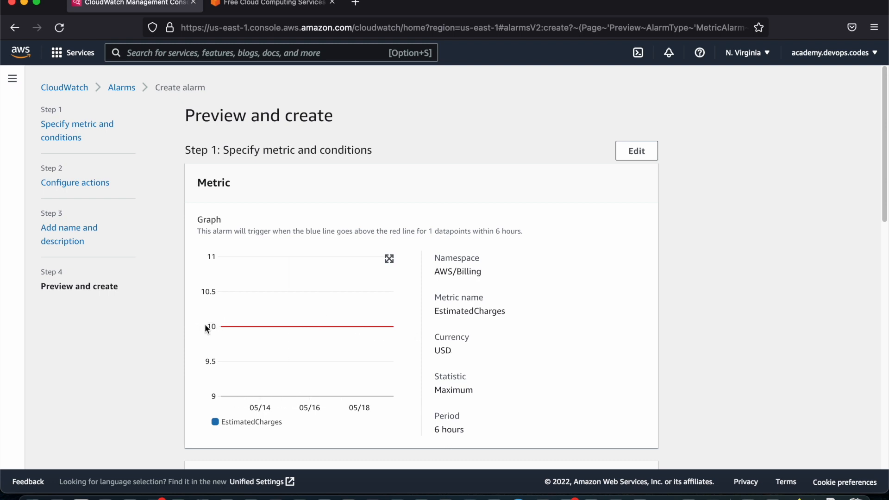
- Review the metric, conditions, actions and name of BillingAlert, and create the alarm
scroll(785, 347, "down", 6)
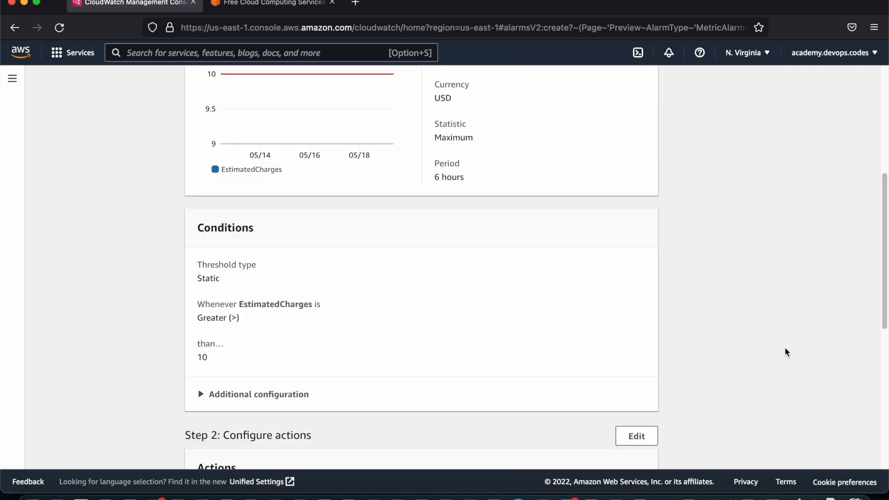
scroll(786, 352, "down", 5)
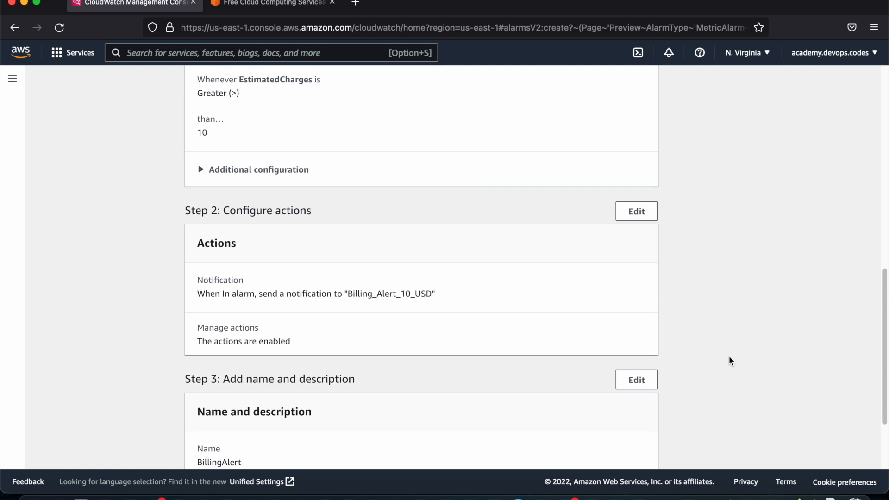
scroll(710, 359, "down", 2)
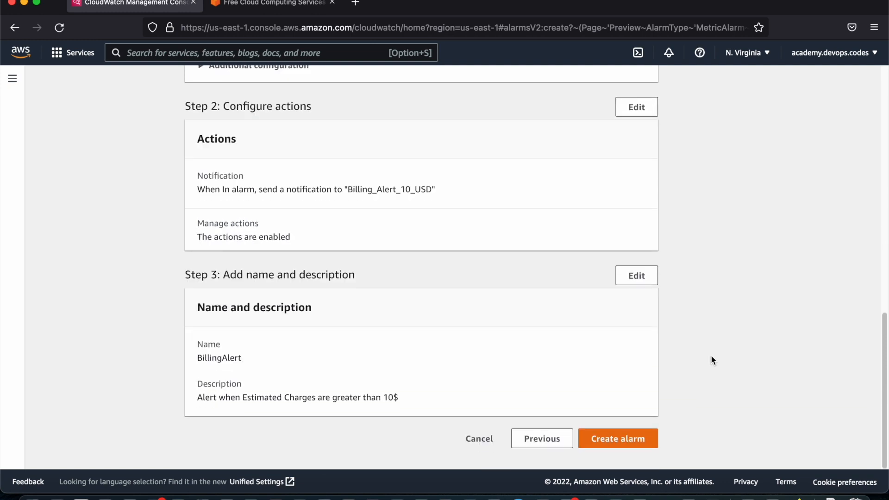
left_click(623, 436)
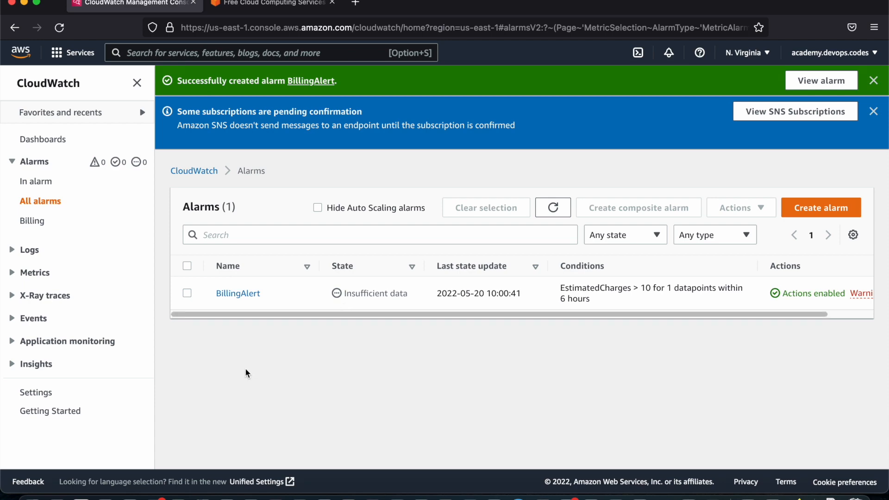
- Switch to the mail app, confirm the Billing_Alert_10_USD subscription from the AWS Notifications email, and close the confirmation page
left_click(156, 498)
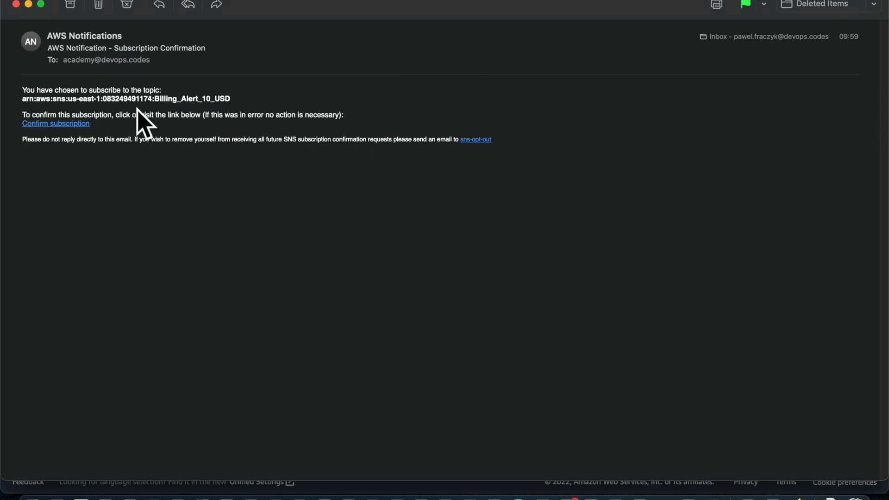
left_click(37, 125)
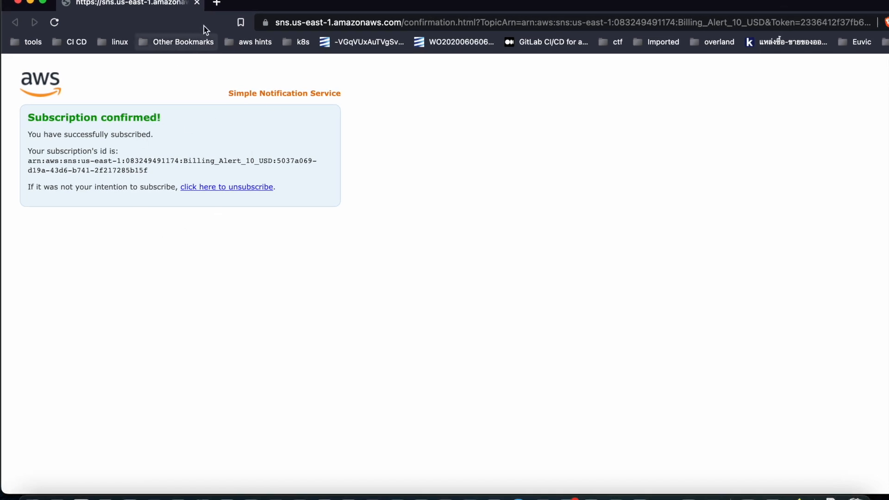
left_click(198, 3)
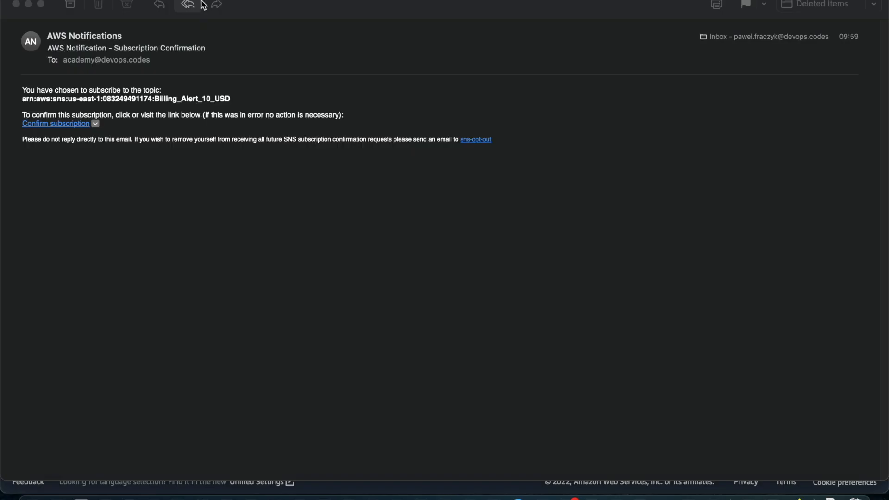
- Delete the subscription confirmation email and dismiss both banners above the CloudWatch alarms list
left_click(323, 10)
left_click(98, 7)
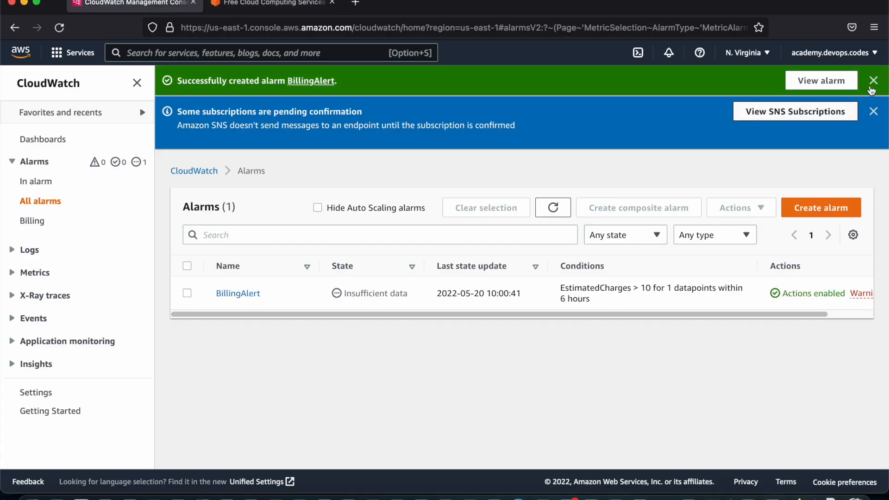
left_click(874, 82)
left_click(873, 83)
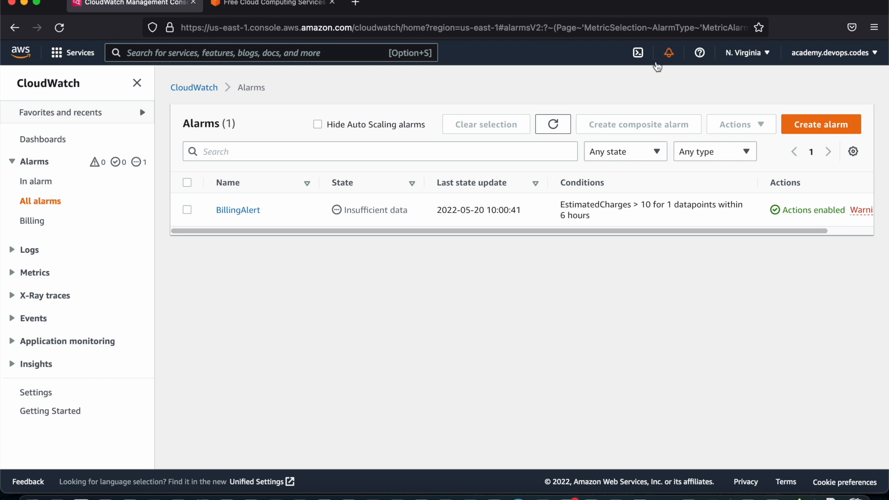
- Switch to the AWS Free Tier page and examine the offer types and the Amazon EC2 and Amazon S3 offer details
left_click(298, 6)
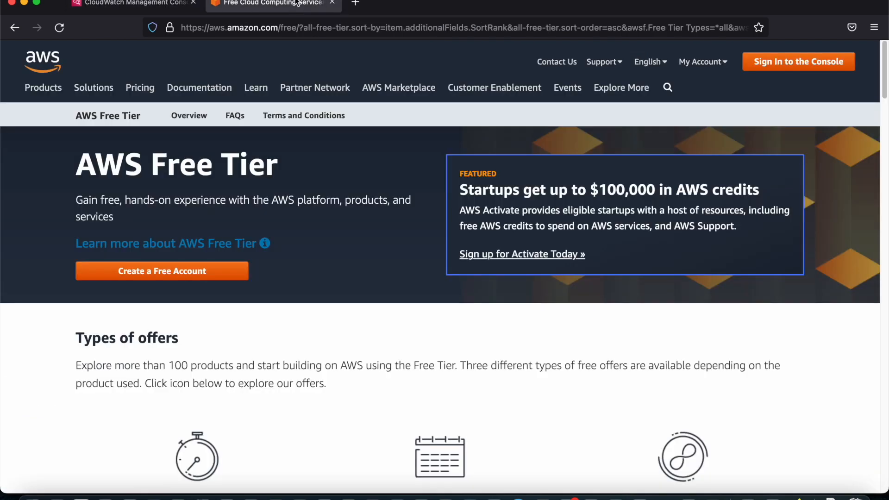
scroll(351, 270, "down", 1)
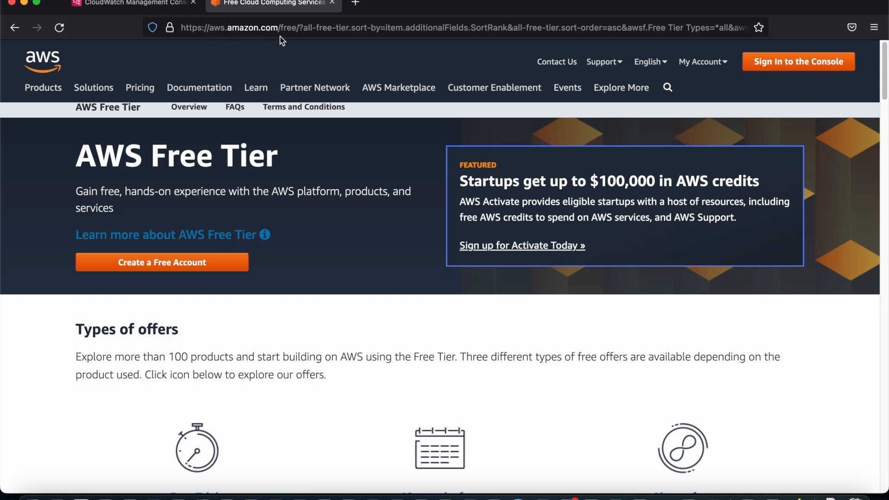
scroll(341, 198, "down", 3)
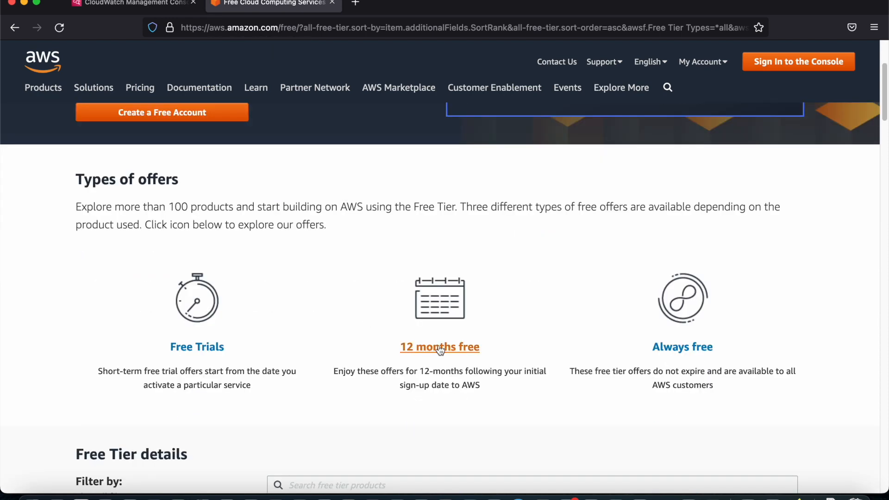
scroll(548, 350, "down", 5)
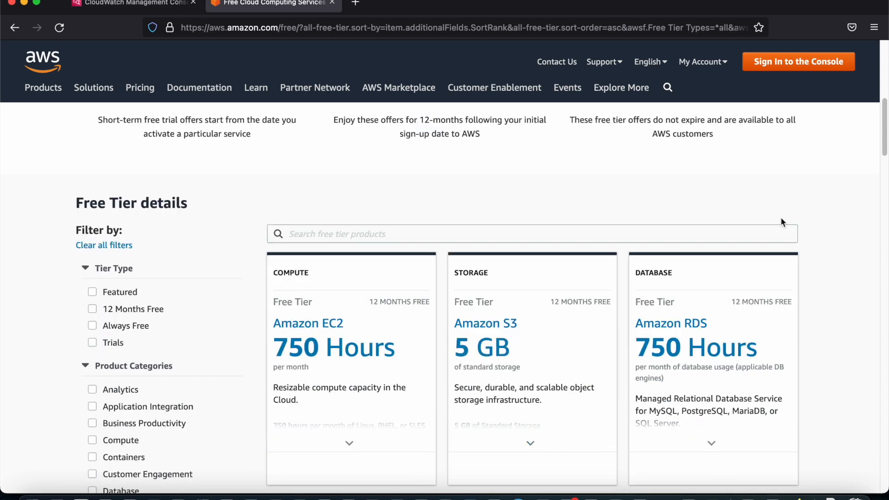
scroll(790, 221, "down", 2)
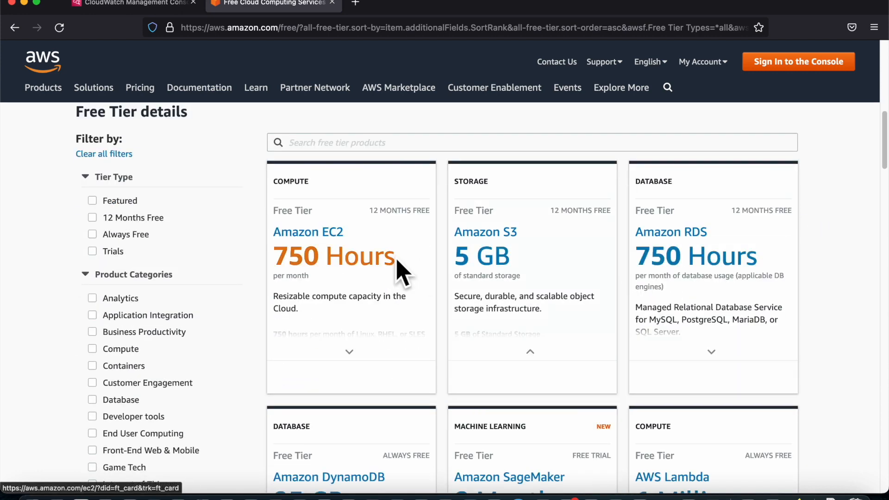
mouse_move(366, 216)
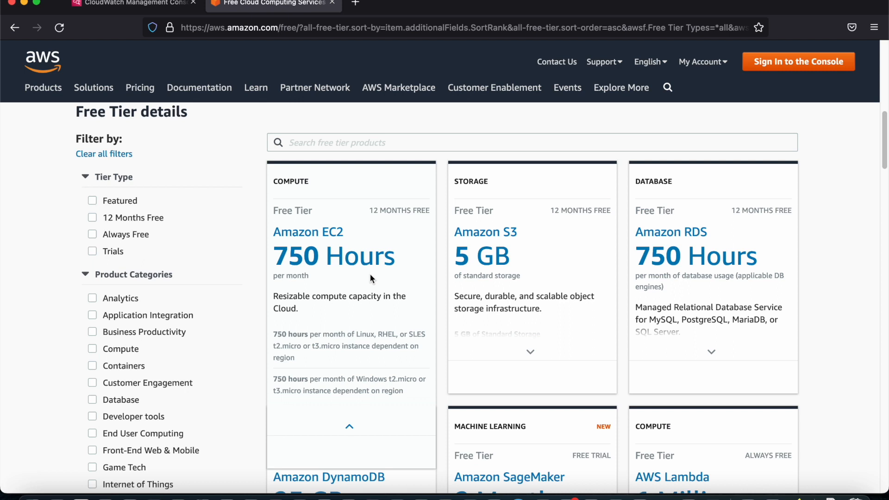
mouse_move(502, 211)
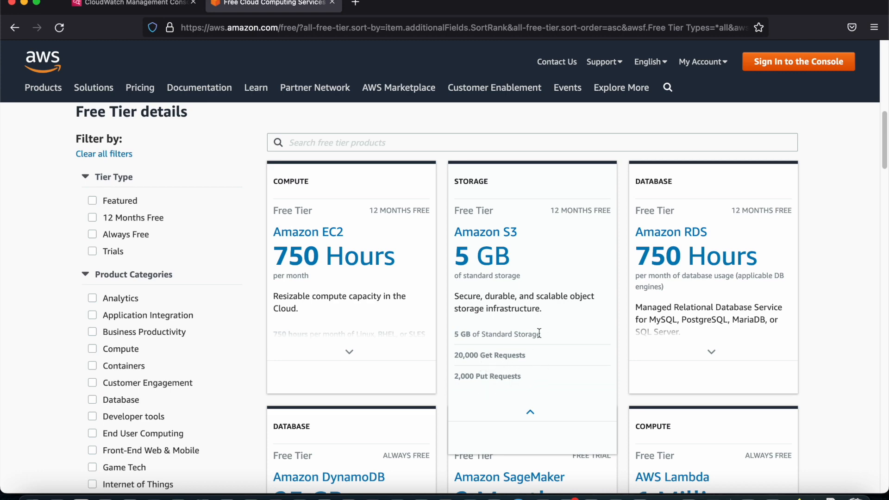
- Browse further Free Tier offers on results pages 4 and 6, and close the Free Tier page
scroll(537, 343, "down", 5)
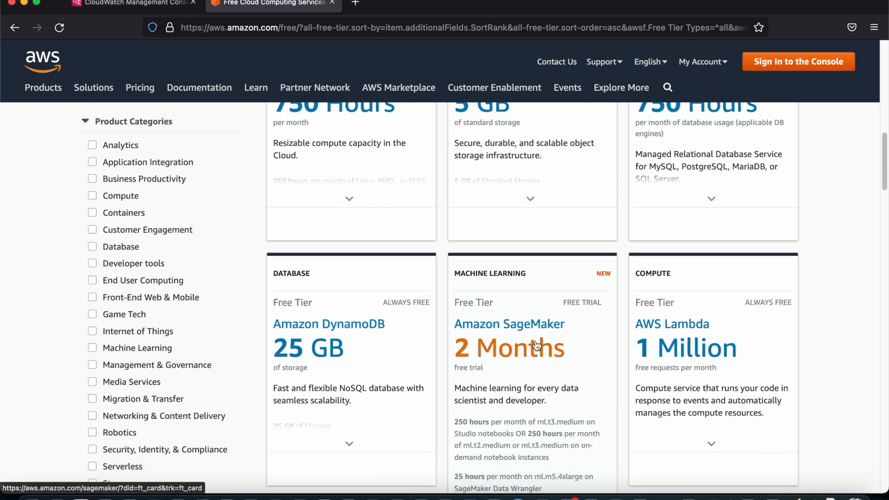
scroll(657, 335, "down", 6)
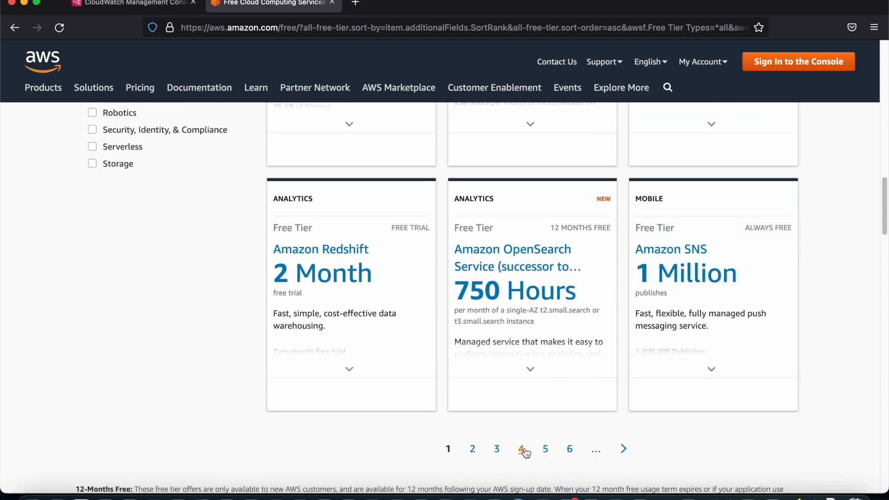
left_click(524, 449)
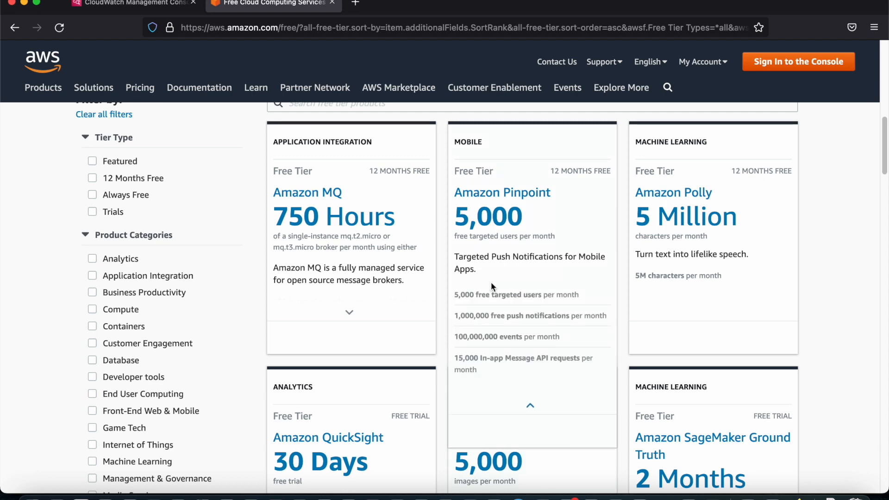
scroll(793, 335, "down", 10)
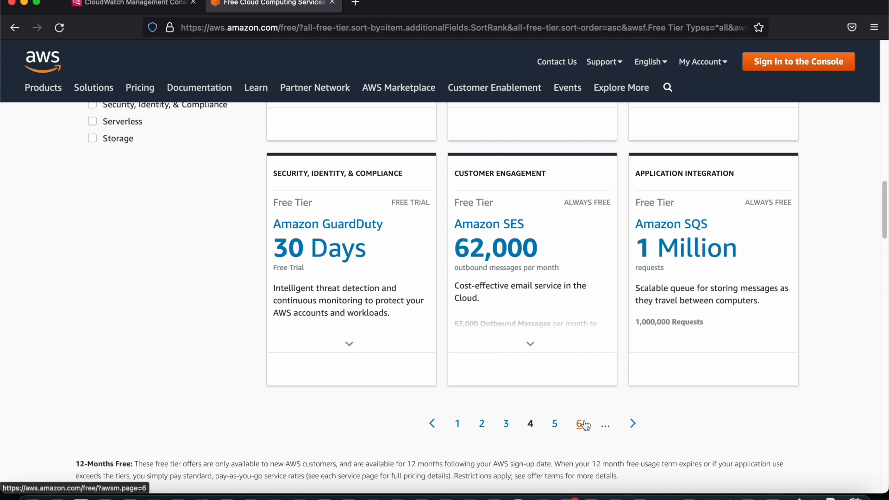
left_click(580, 430)
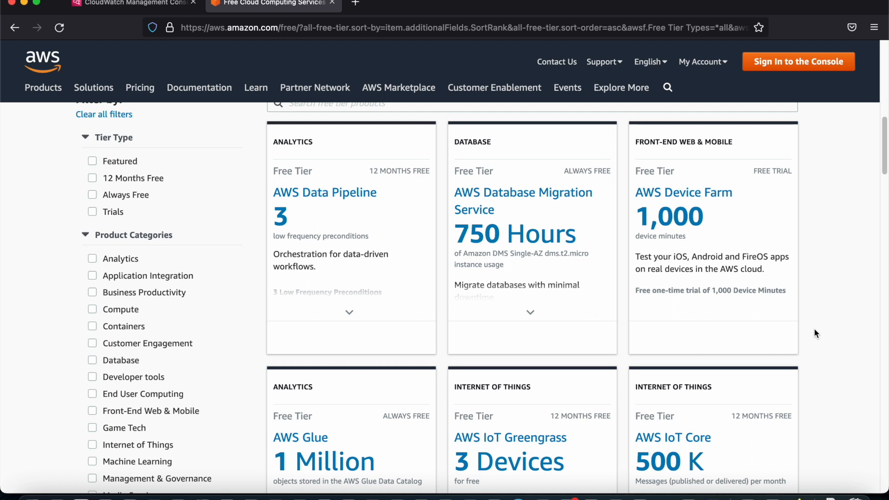
key("super+w")
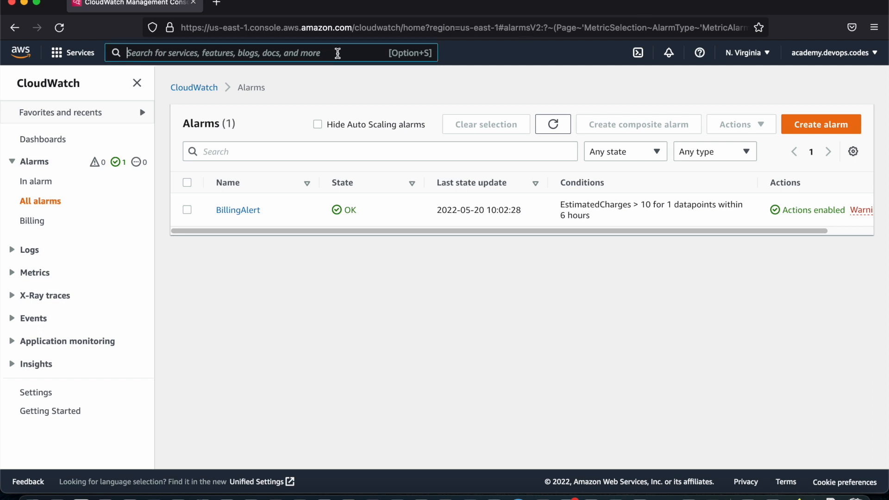
- Find the IAM service and open the MFA settings for the root user from the security recommendations
left_click(338, 53)
type("iam")
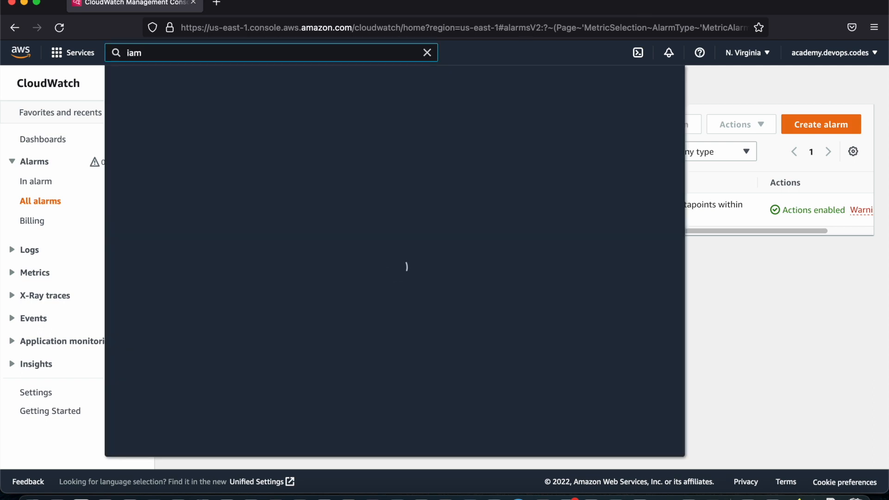
left_click(308, 147)
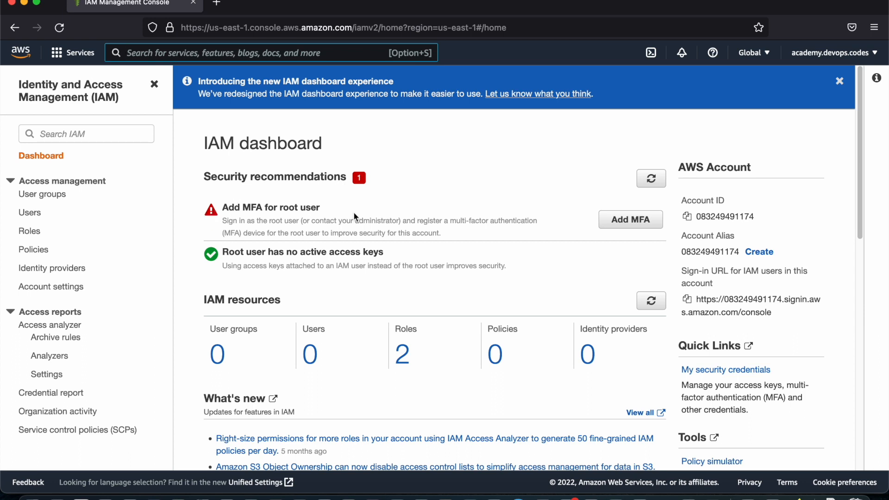
left_click(620, 229)
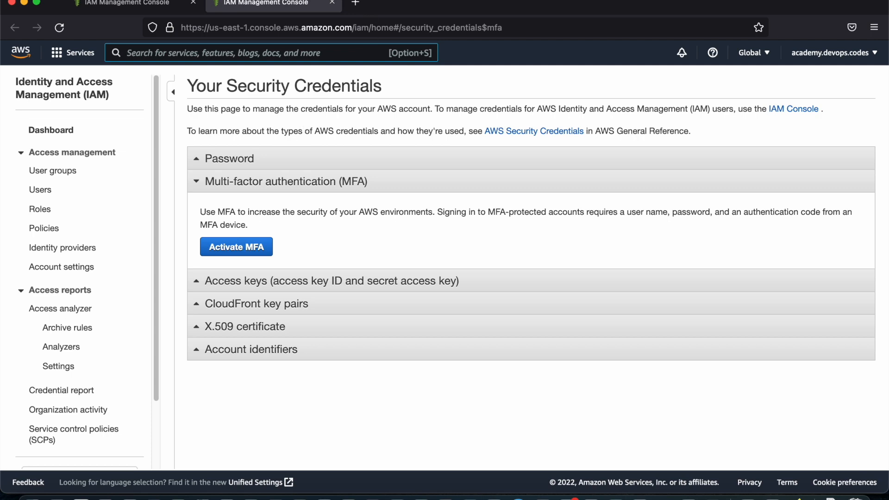
- Search the web for google authenticator in a new browser tab and view its Google Play page
left_click(356, 2)
type("auth")
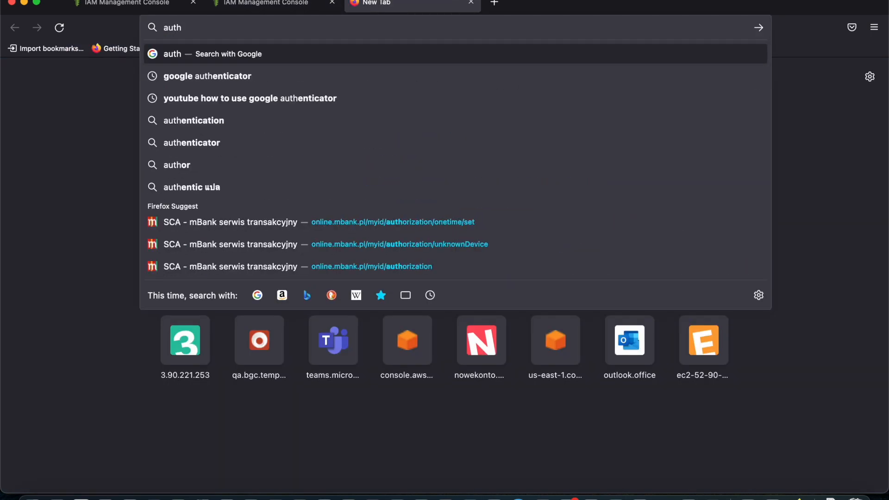
key("Down")
key("Return")
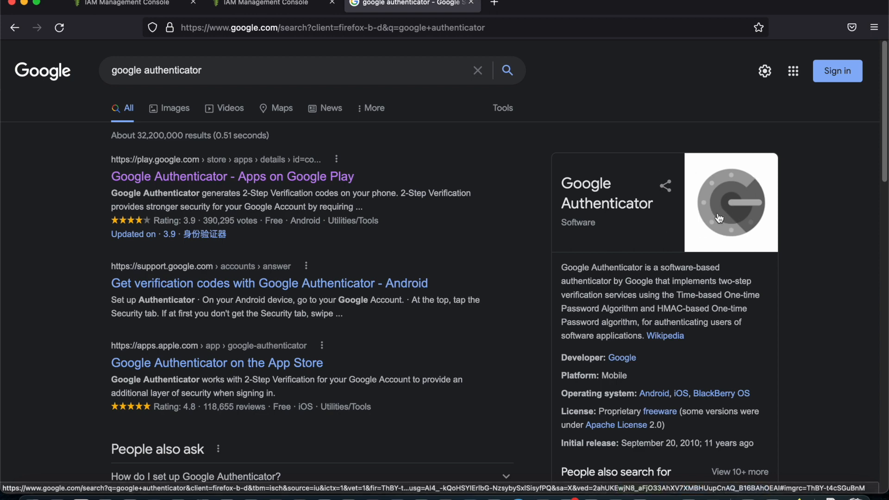
left_click(293, 176)
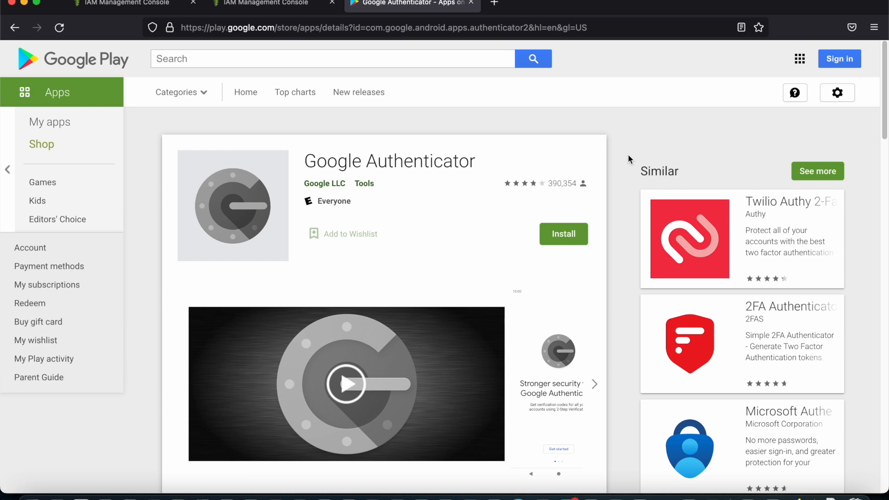
scroll(628, 155, "down", 3)
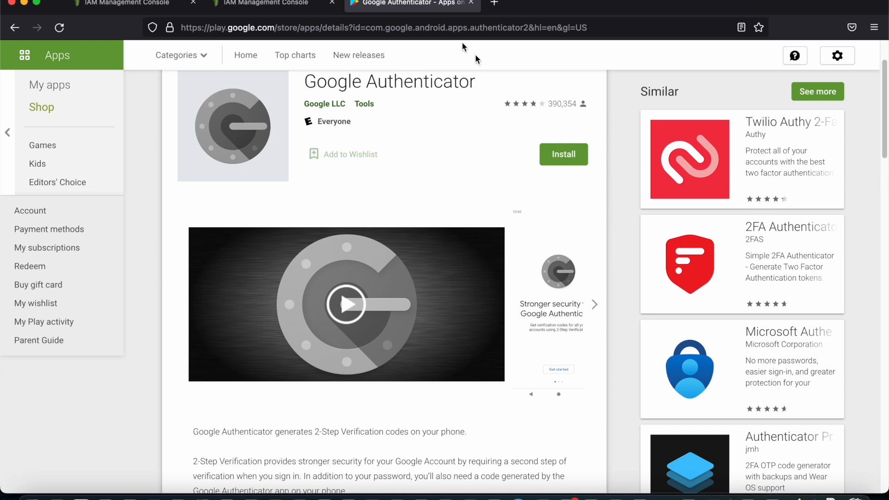
- Return to the security credentials page, start activating MFA with a virtual MFA device, and show the QR code for scanning
left_click(300, 4)
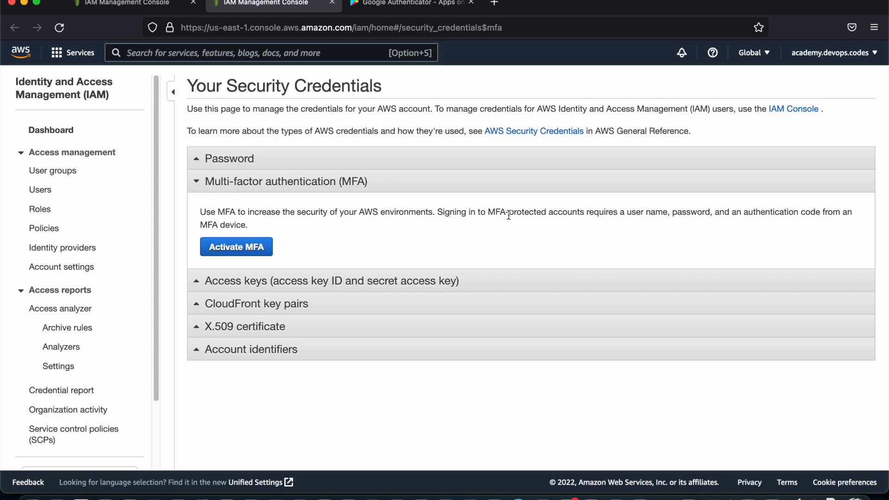
left_click(244, 252)
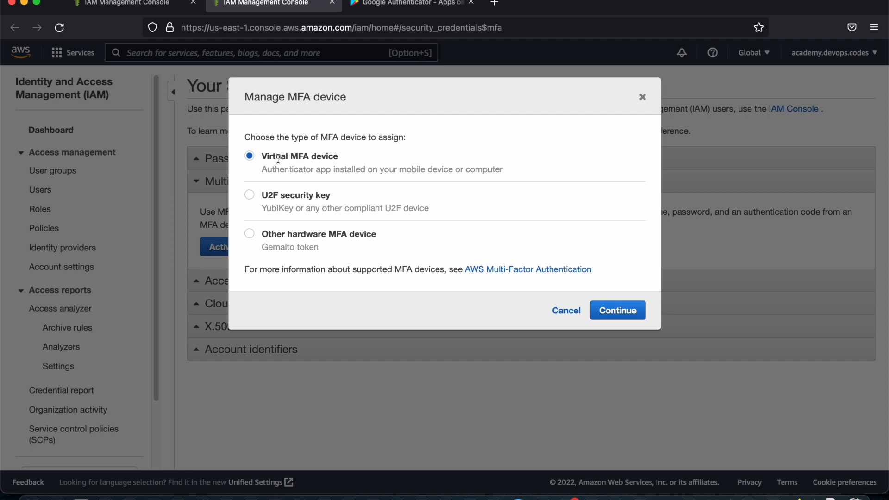
left_click(619, 312)
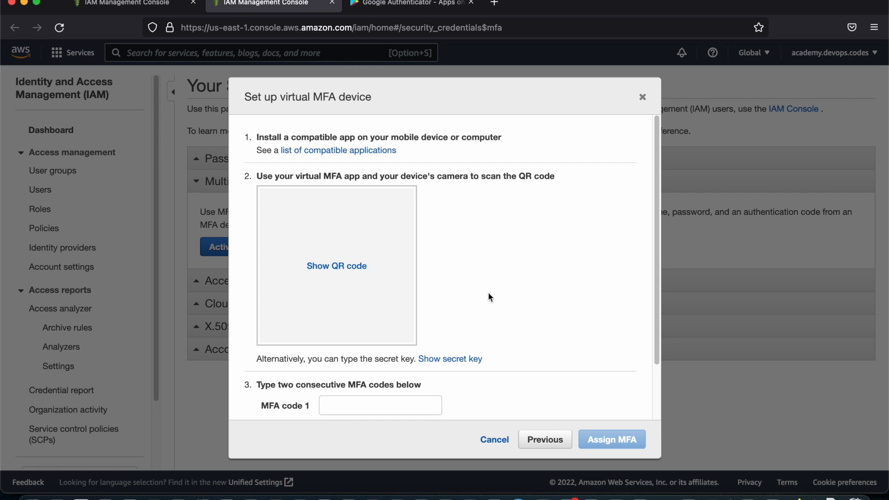
scroll(490, 297, "down", 2)
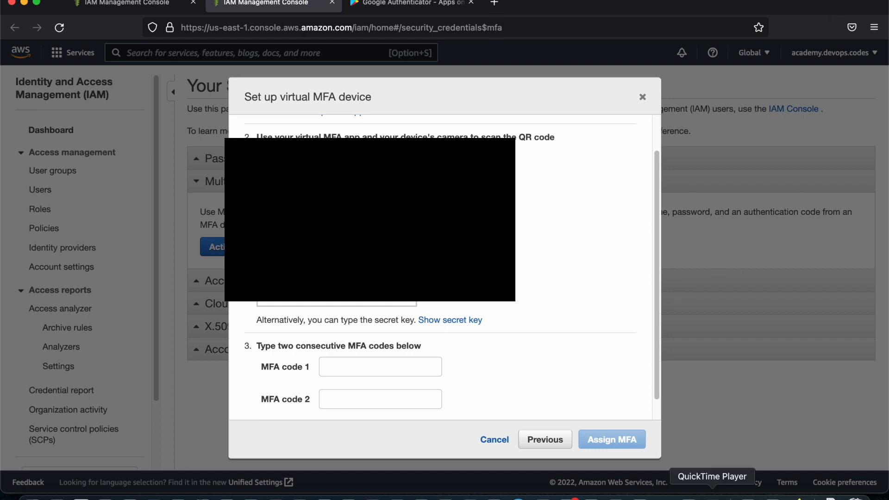
scroll(608, 388, "down", 1)
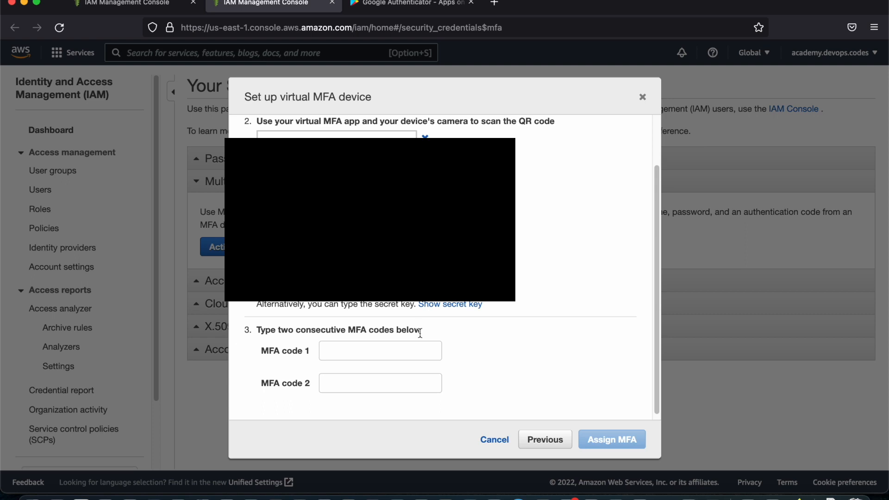
- Enter two consecutive MFA codes from the authenticator app, assign the virtual MFA device, and close the dialog
left_click(343, 353)
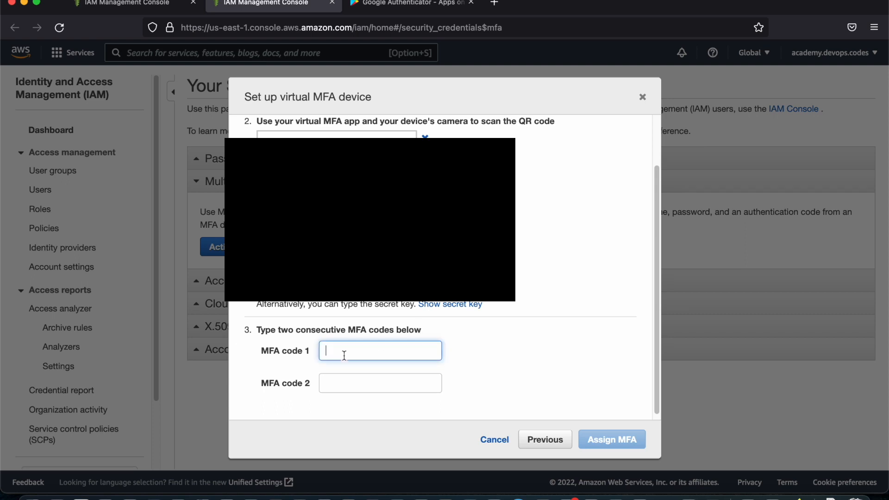
left_click(343, 386)
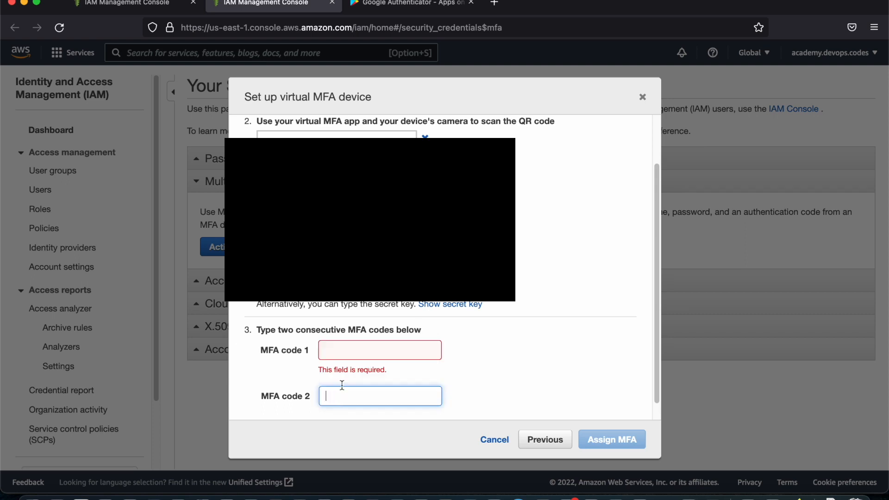
left_click(342, 353)
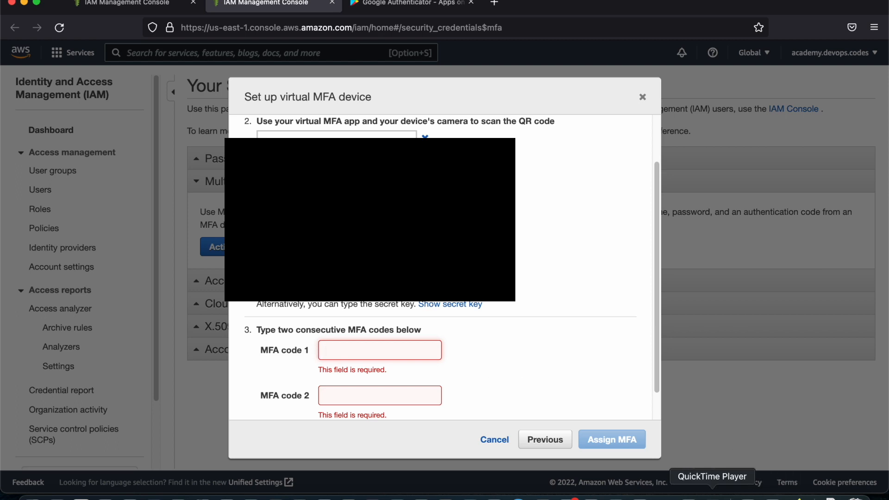
left_click(524, 314)
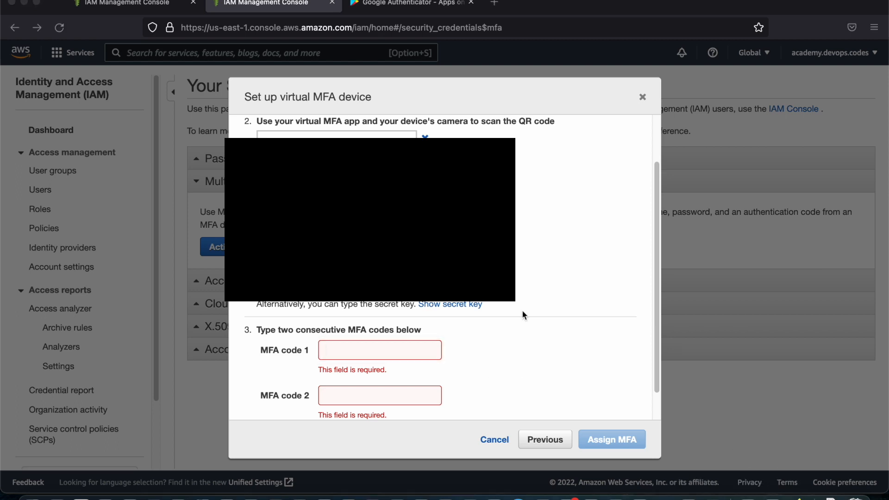
left_click(402, 391)
left_click(377, 348)
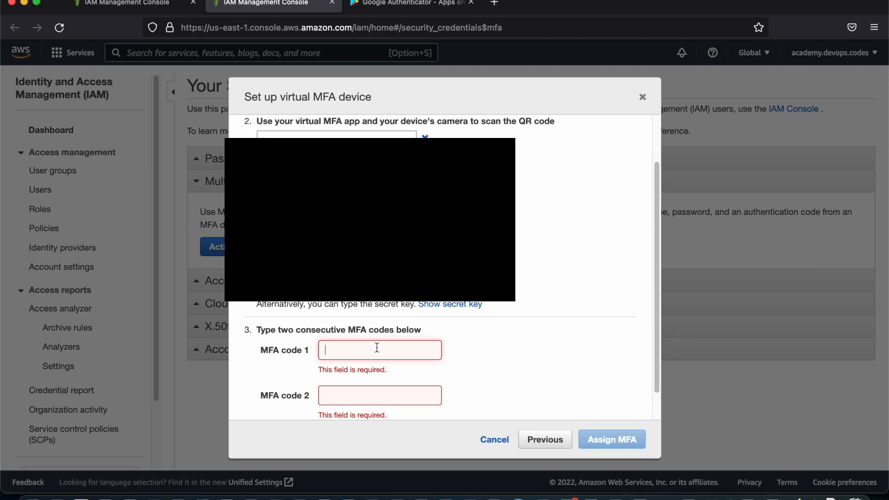
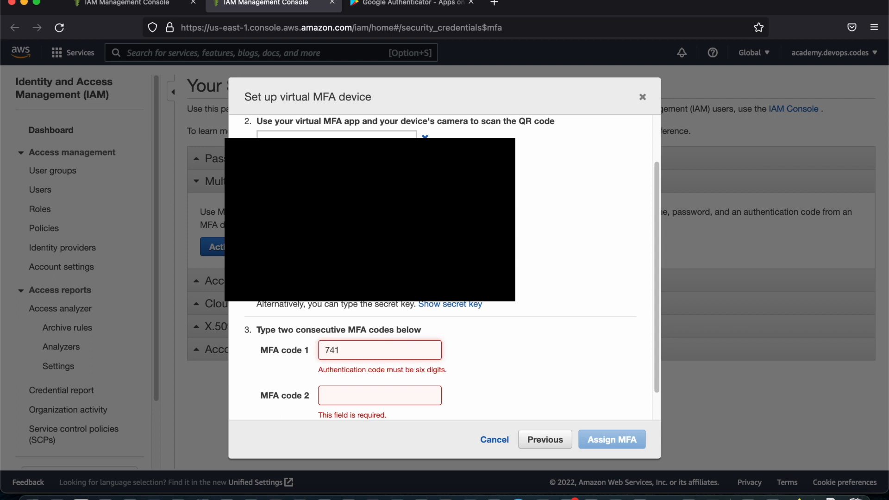
left_click(392, 386)
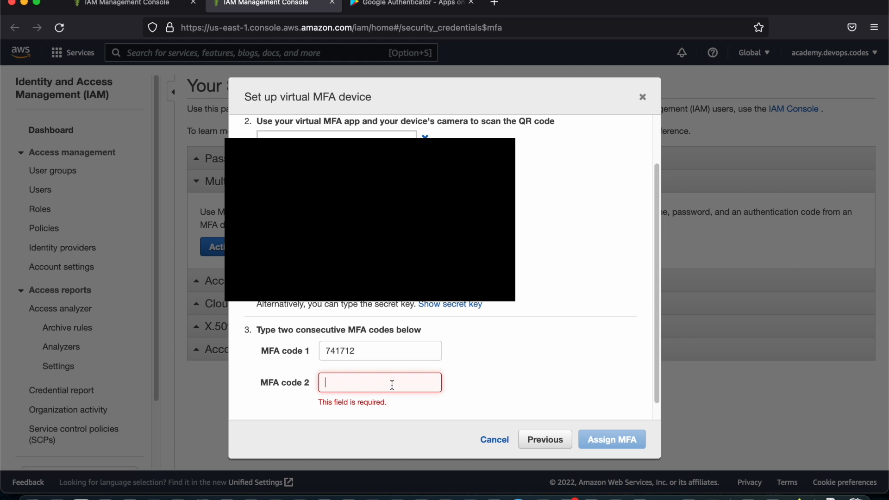
left_click(614, 440)
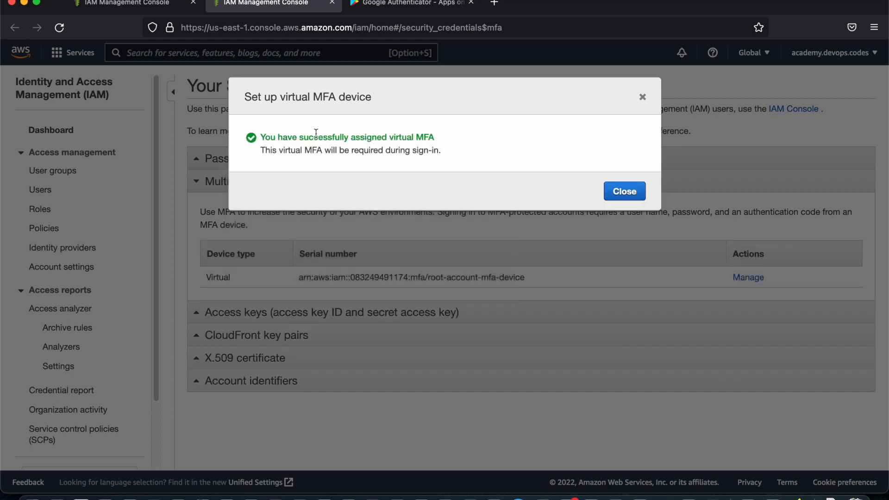
left_click(623, 192)
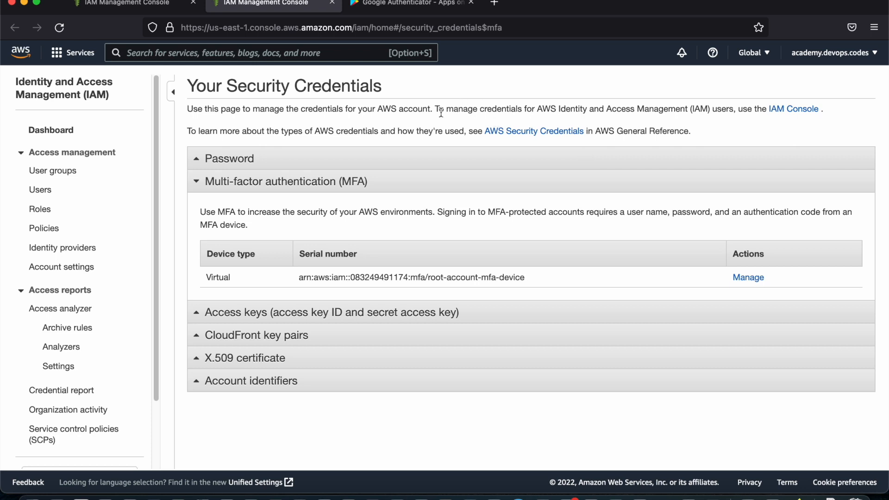
- Close the Google Authenticator page, and open the IAM users list without its introduction banner
key("super+r")
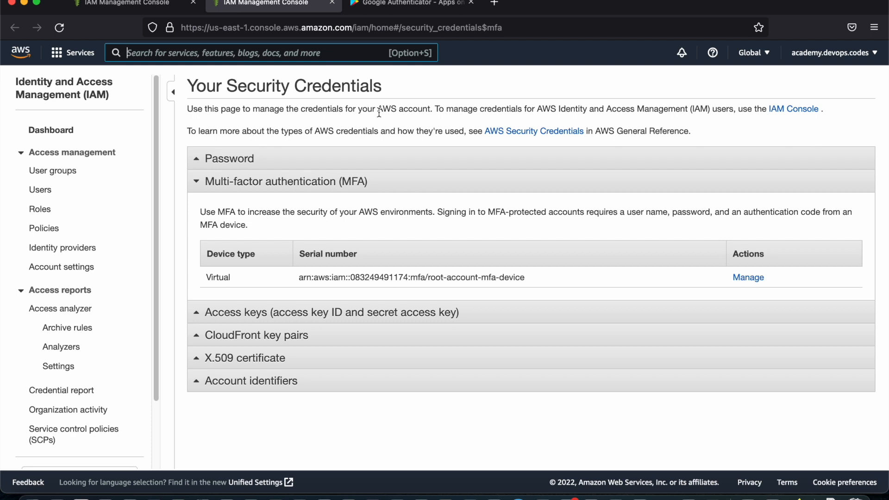
left_click(471, 3)
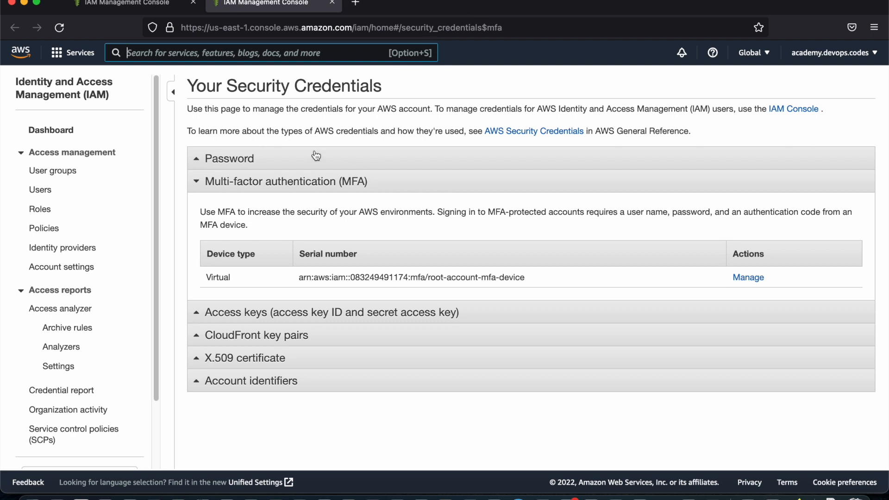
left_click(47, 196)
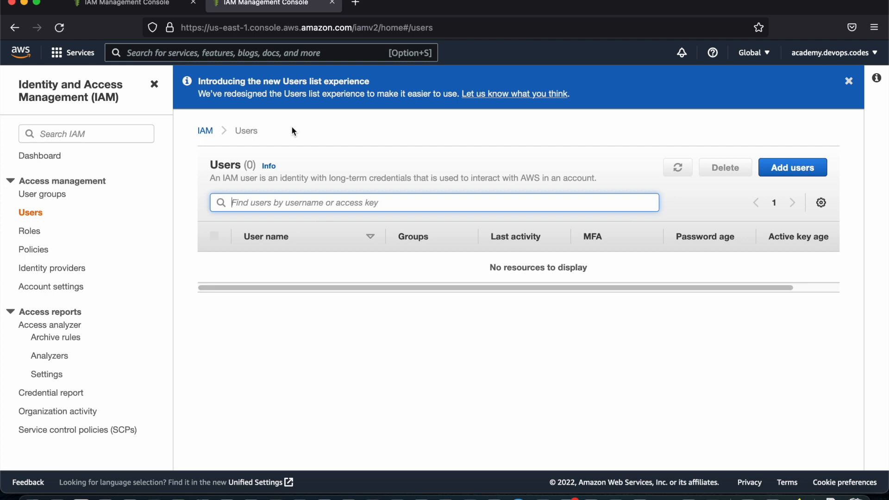
left_click(850, 82)
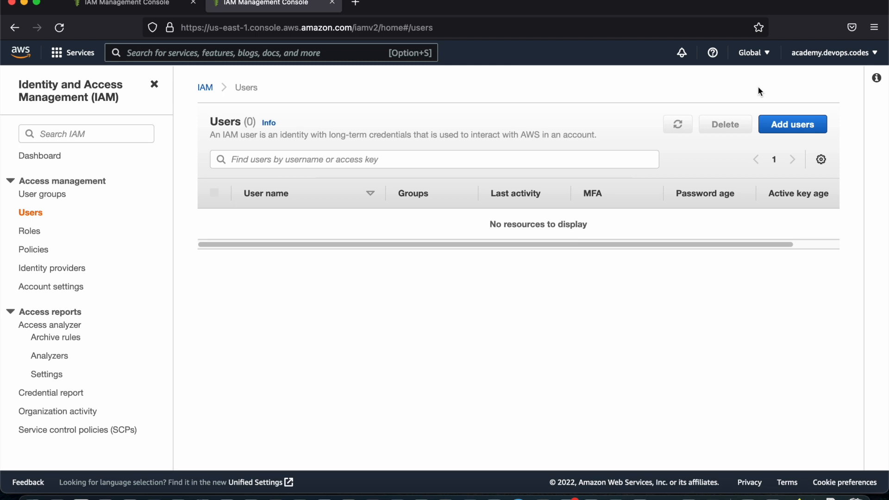
- Add a user with the person's user name, programmatic access and console access with an autogenerated password, and continue to permissions
left_click(772, 126)
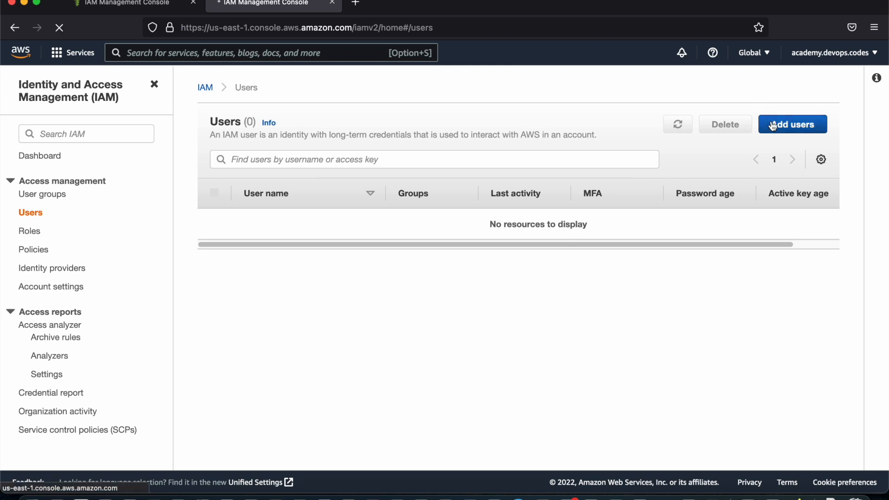
left_click(472, 181)
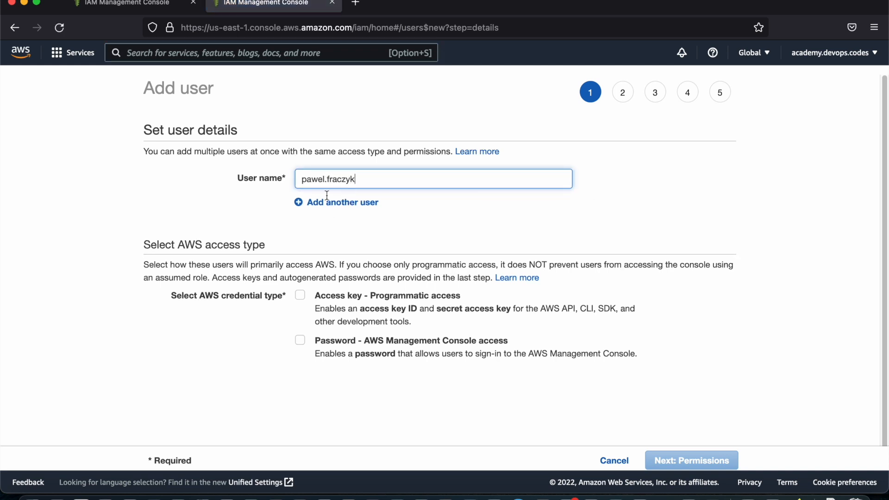
left_click(301, 297)
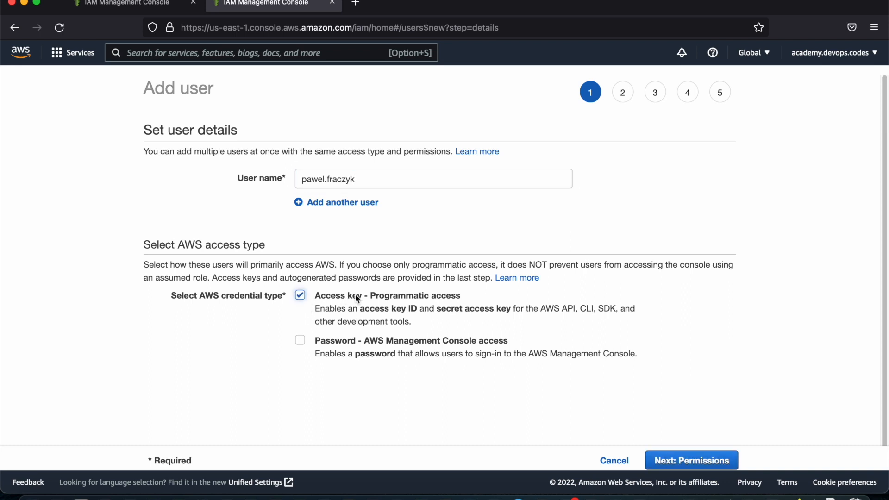
left_click(304, 343)
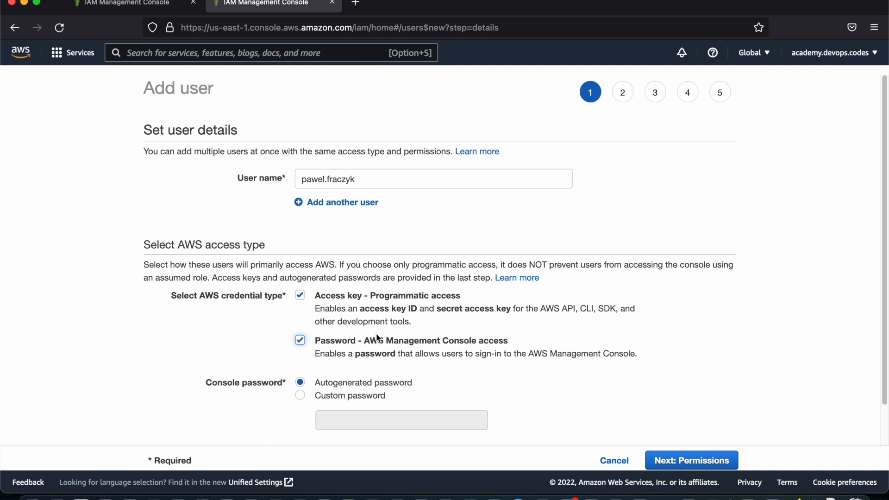
scroll(417, 324, "down", 3)
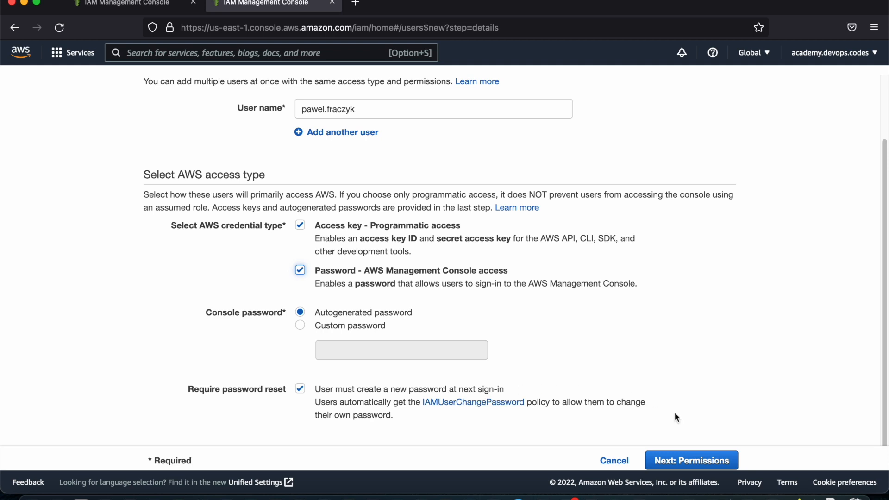
left_click(689, 460)
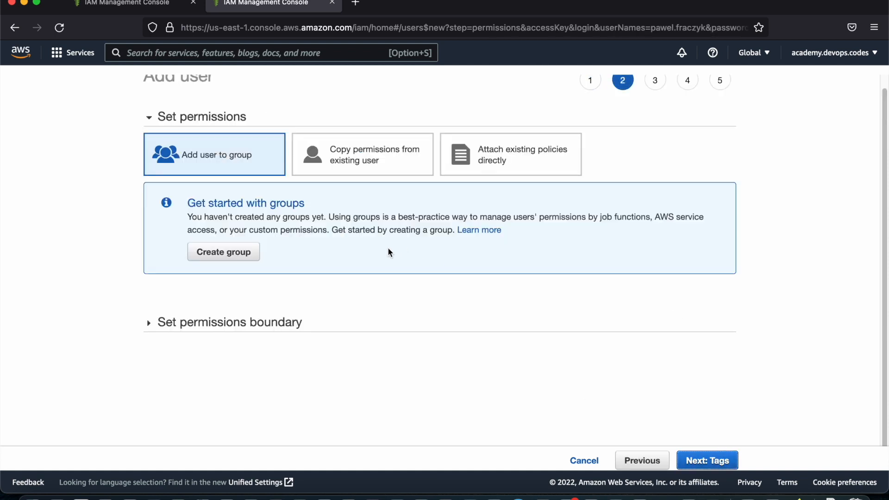
- Create a group named Admins with the AdministratorAccess policy for the user, and continue to tags
scroll(384, 253, "up", 1)
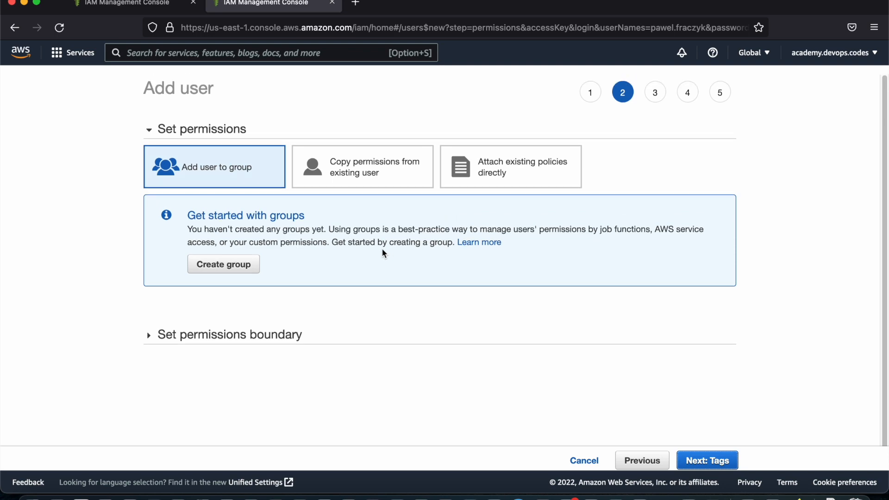
left_click(218, 271)
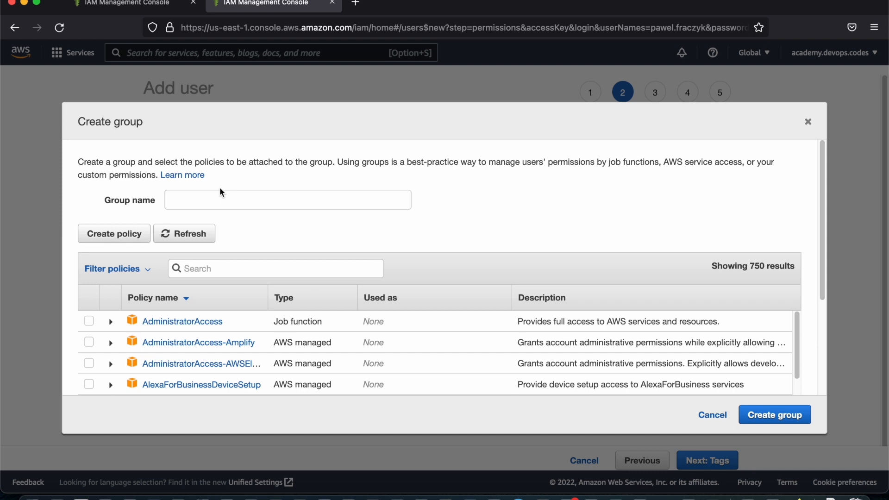
left_click(221, 199)
type("Admins")
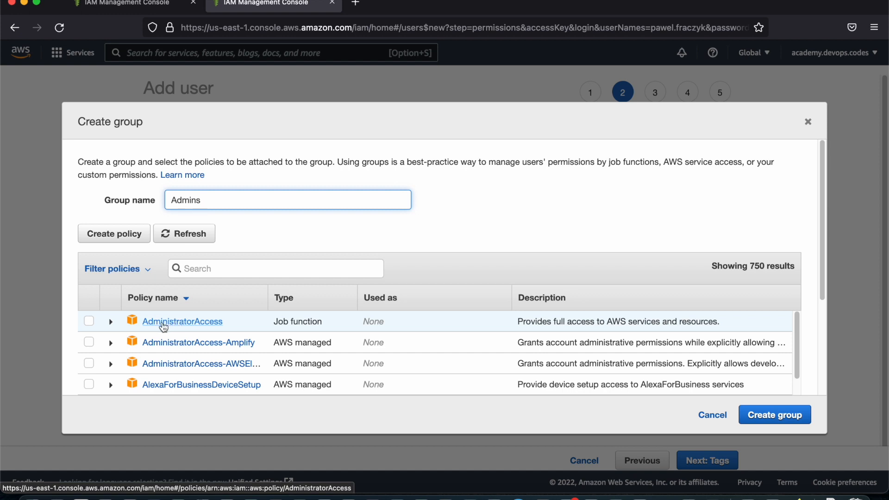
left_click(88, 324)
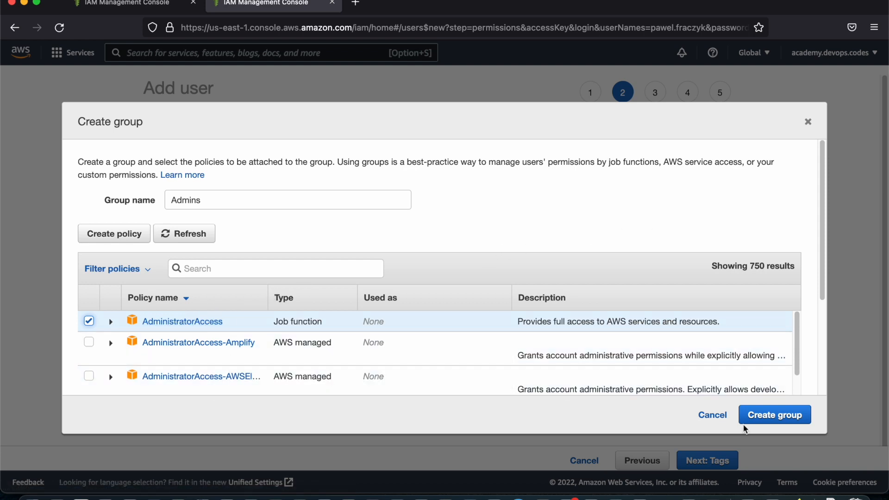
left_click(766, 425)
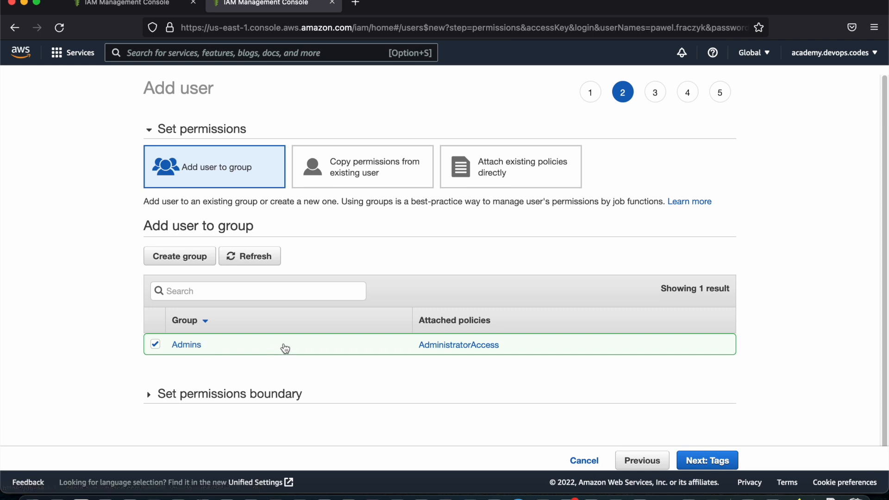
scroll(284, 349, "down", 1)
left_click(708, 461)
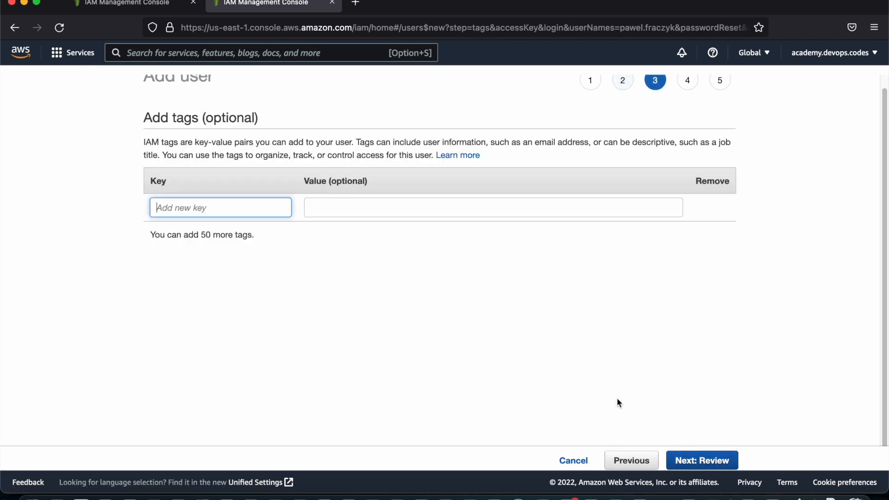
- Add a Name tag with the person's full name as its value, and continue to the review
type("Name")
left_click(360, 211)
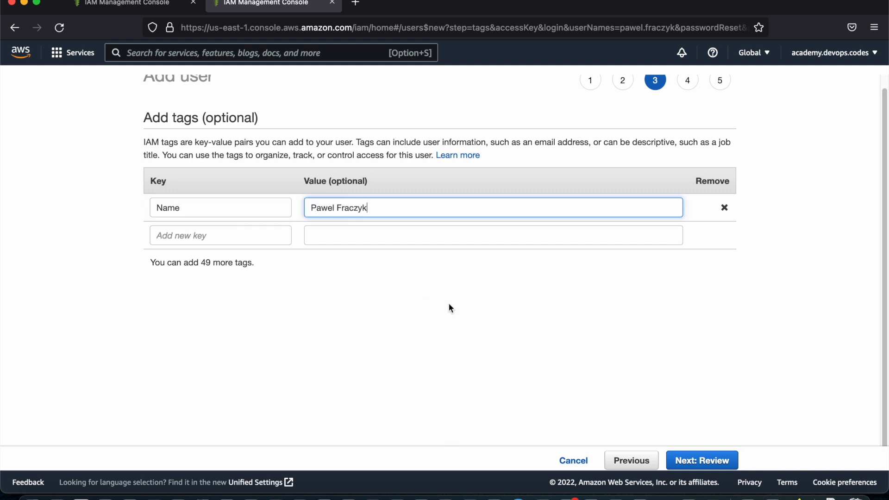
left_click(719, 461)
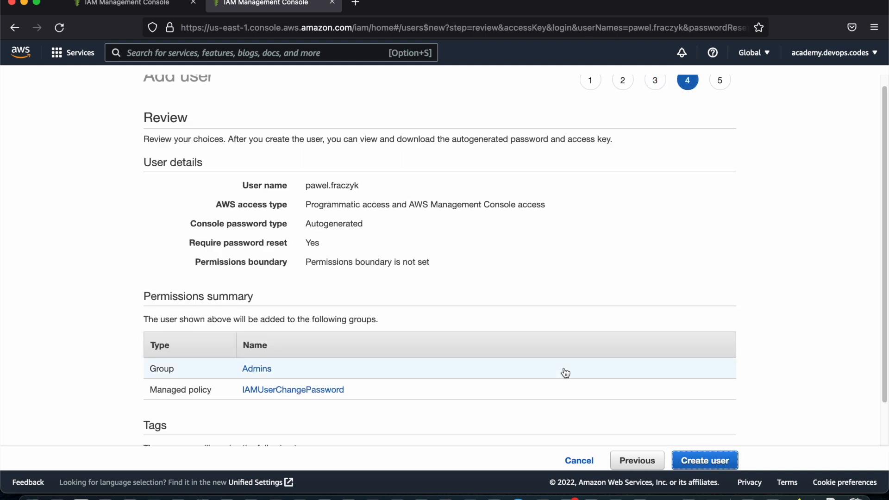
- Review the new user's details, permissions and tag, and create the user
scroll(353, 245, "down", 1)
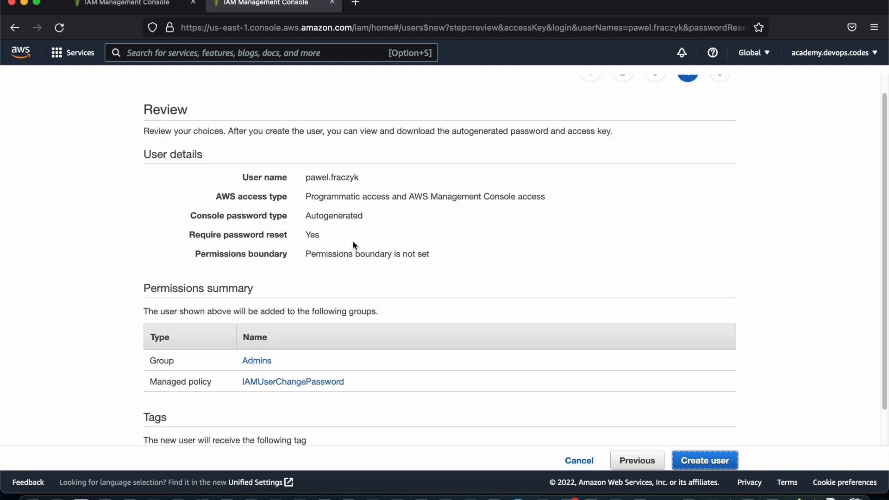
scroll(410, 257, "down", 2)
scroll(436, 302, "down", 2)
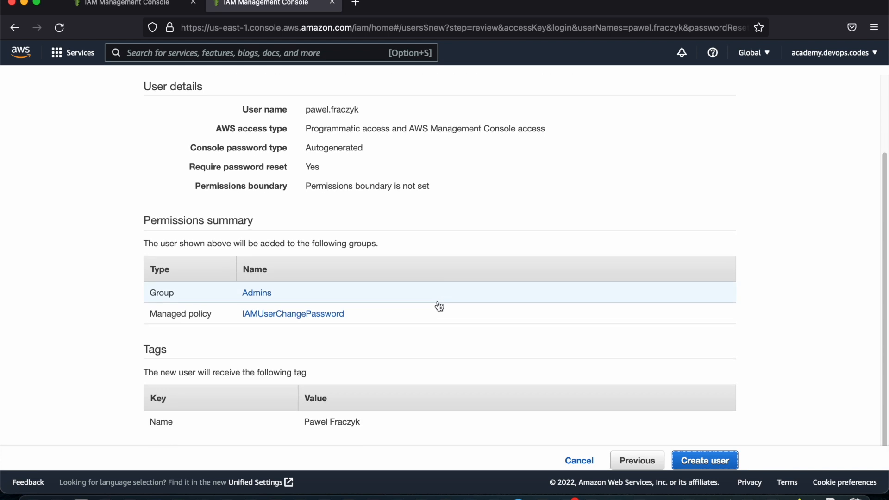
left_click(715, 463)
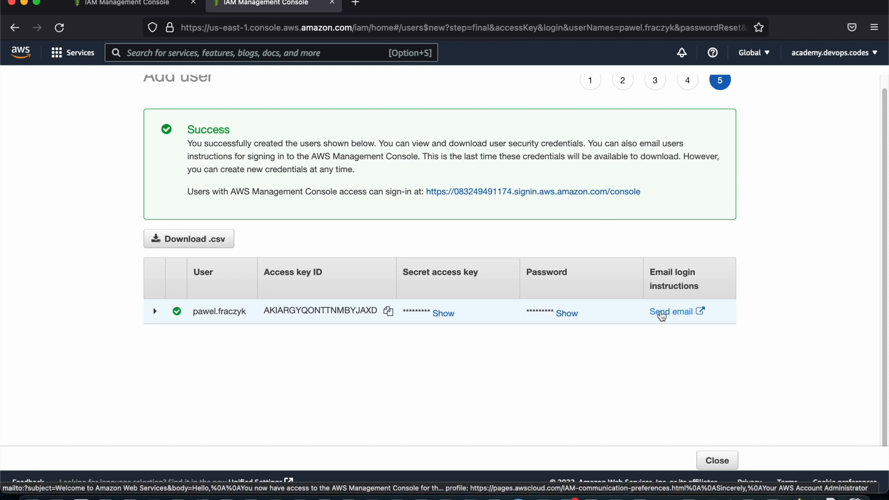
- Download the new user's credentials as a .csv file, and close the wizard and the creation notice
left_click(205, 246)
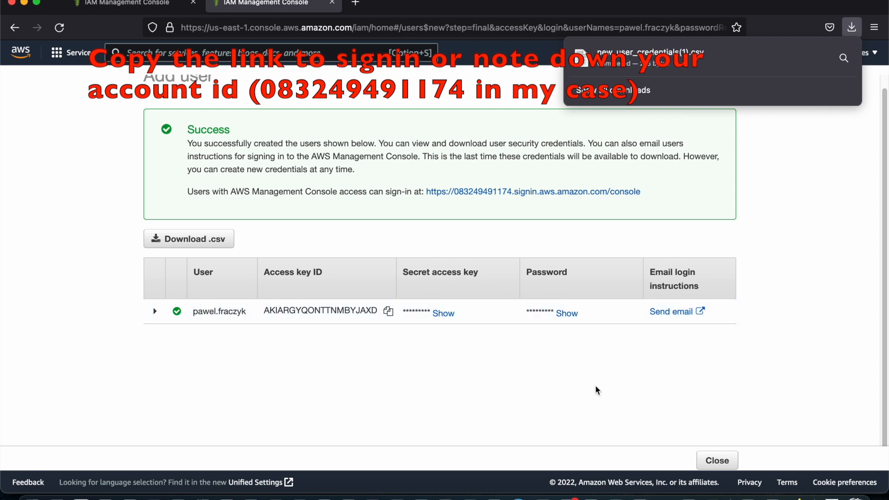
left_click(805, 241)
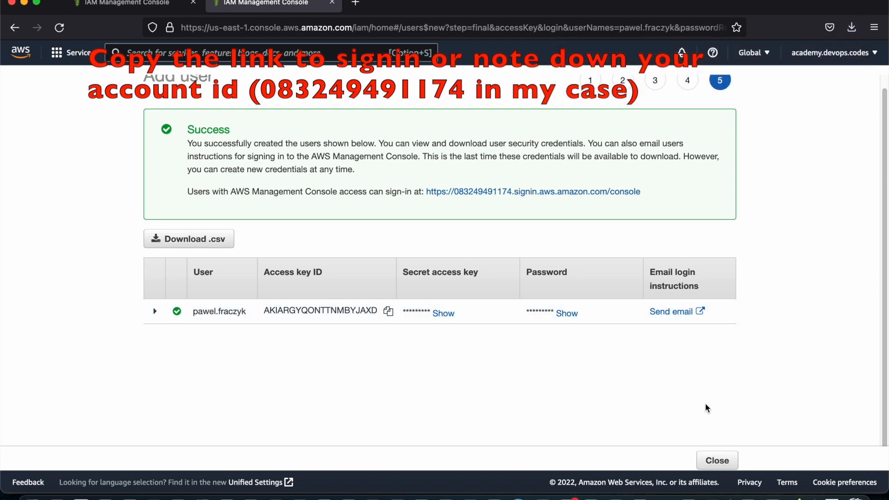
left_click(718, 460)
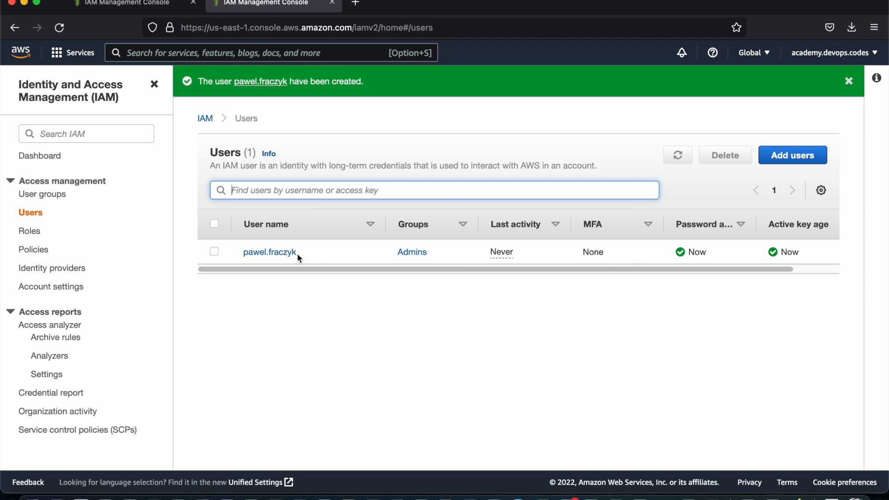
left_click(850, 82)
- Sign out of the root account, and start an IAM user sign-in with the account ID
left_click(814, 55)
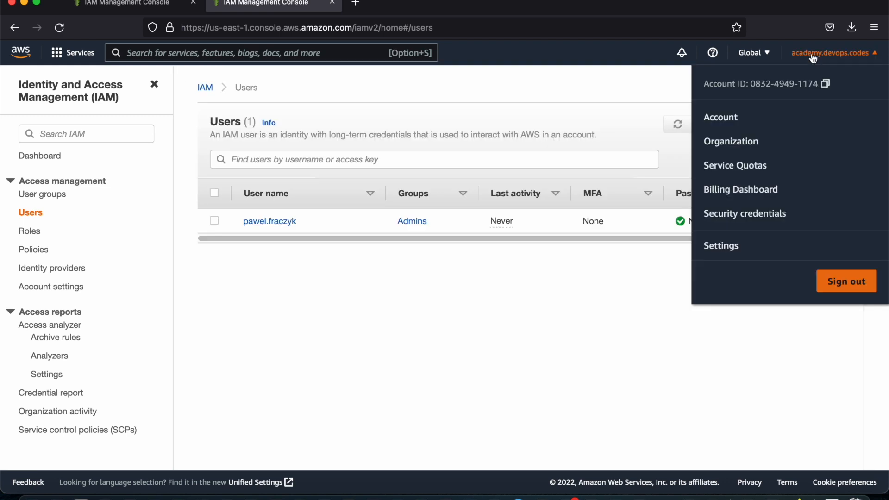
left_click(847, 282)
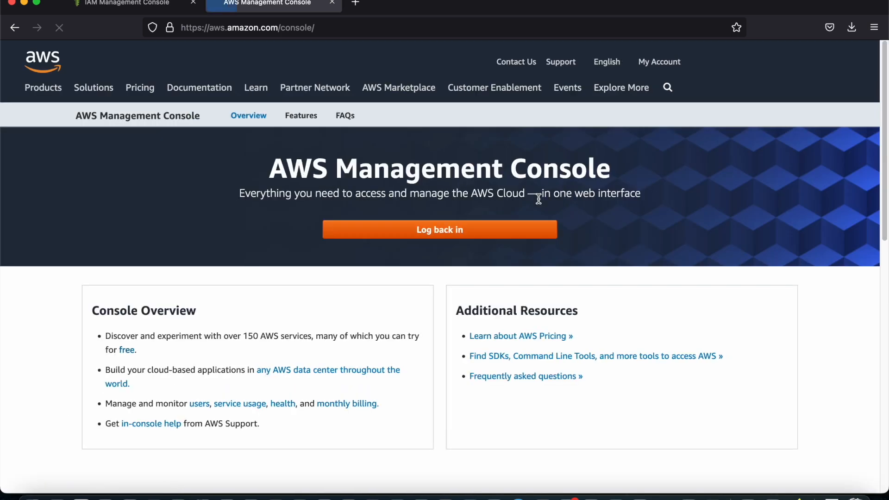
left_click(427, 238)
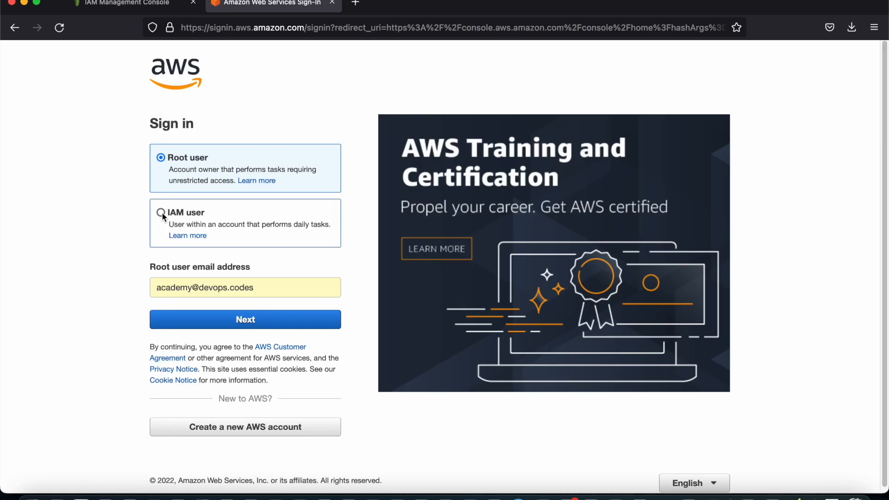
left_click(161, 213)
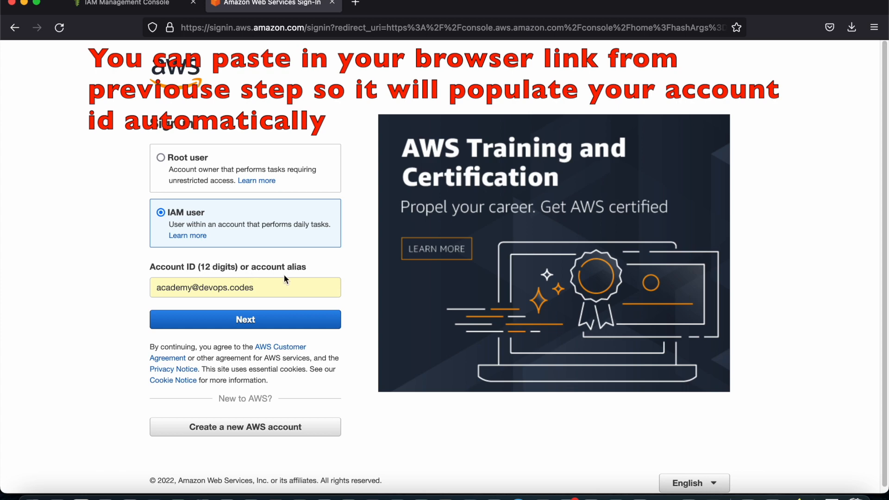
left_click_drag(265, 286, 125, 276)
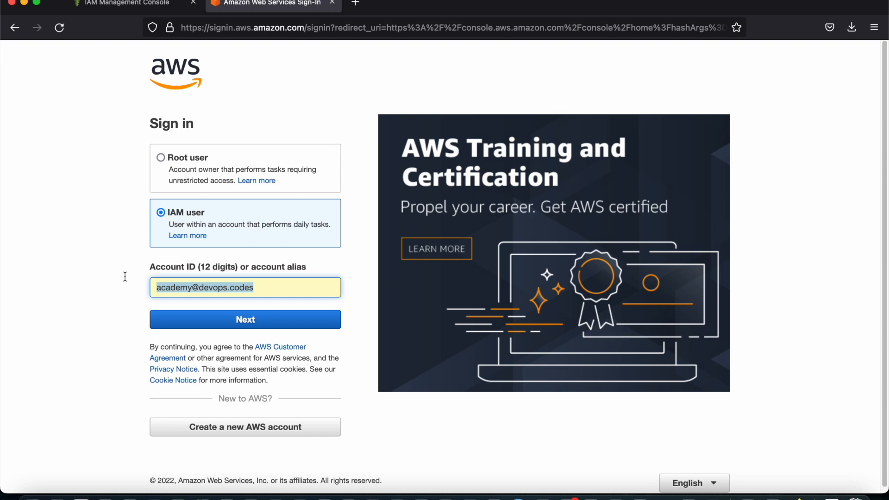
left_click(158, 5)
left_click(269, 3)
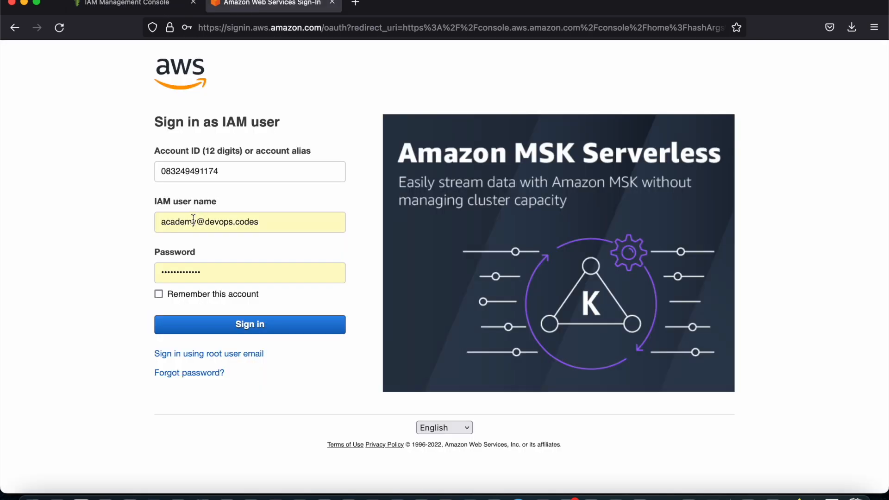
- Sign in with the IAM user name and the password from the downloaded .csv file, without saving the login in the browser
left_click(168, 227)
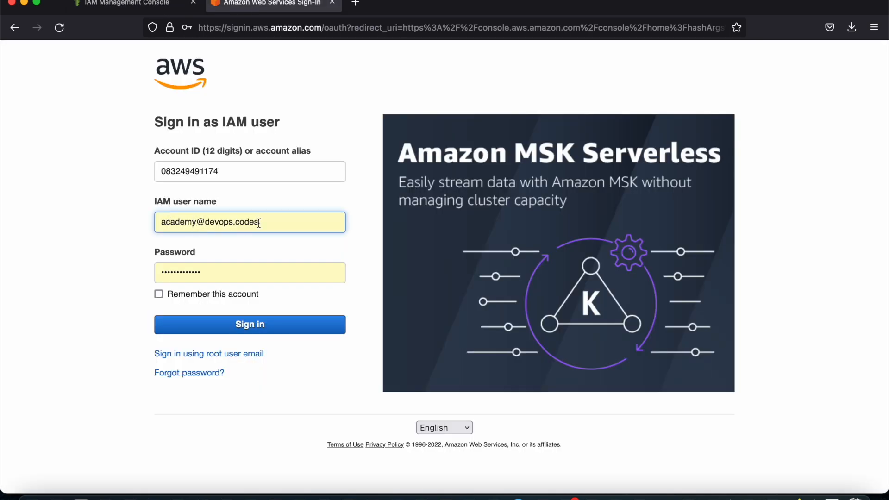
left_click_drag(267, 222, 104, 218)
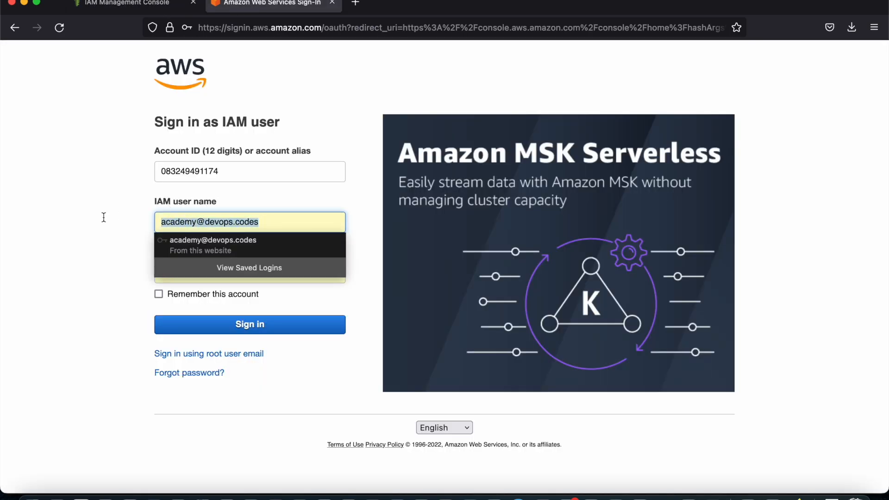
left_click(115, 201)
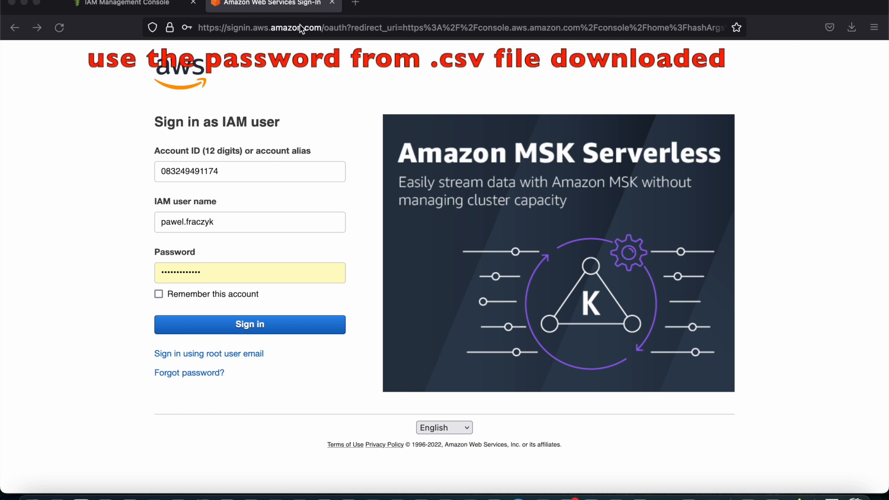
double_click(212, 273)
key("super+v")
left_click(202, 295)
left_click(212, 329)
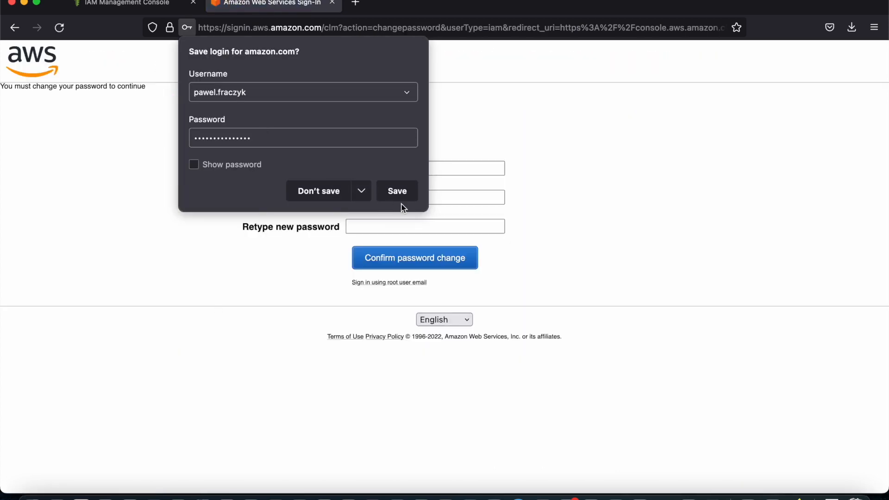
left_click(316, 188)
- Change the IAM user's password by entering the old password and the new password twice, and save the new login in the browser
left_click(389, 167)
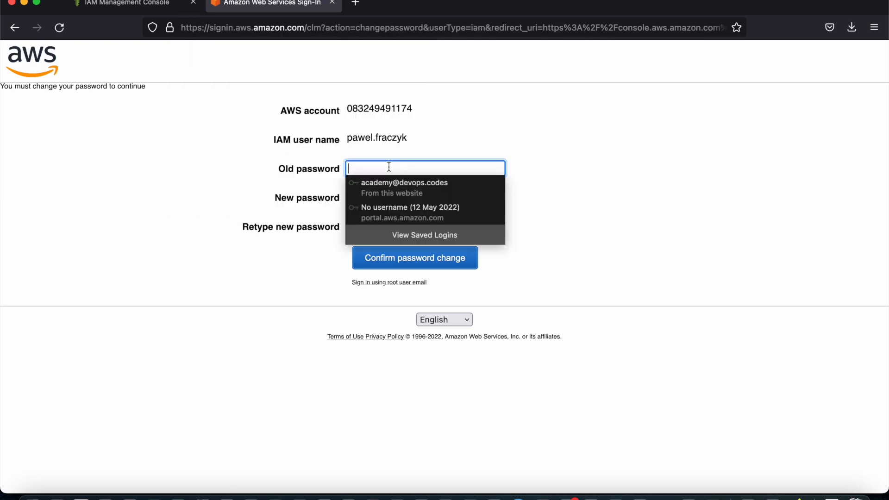
key("super+v")
left_click(484, 198)
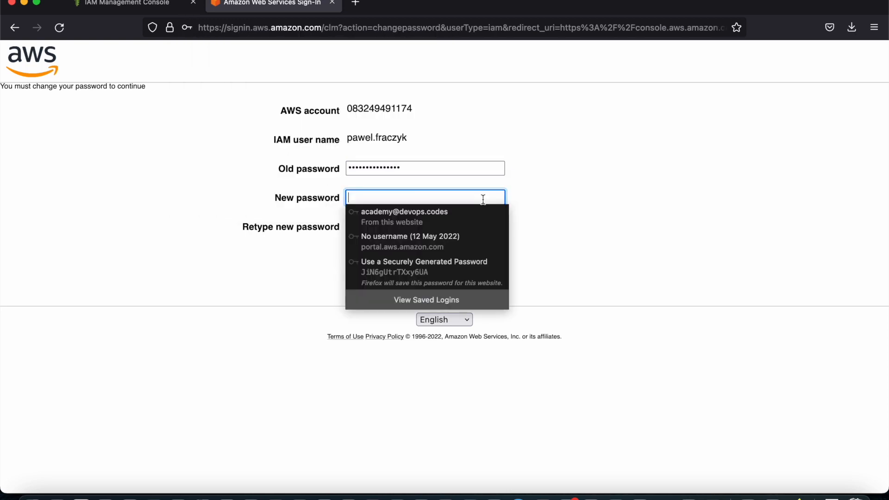
type("•••••••••••")
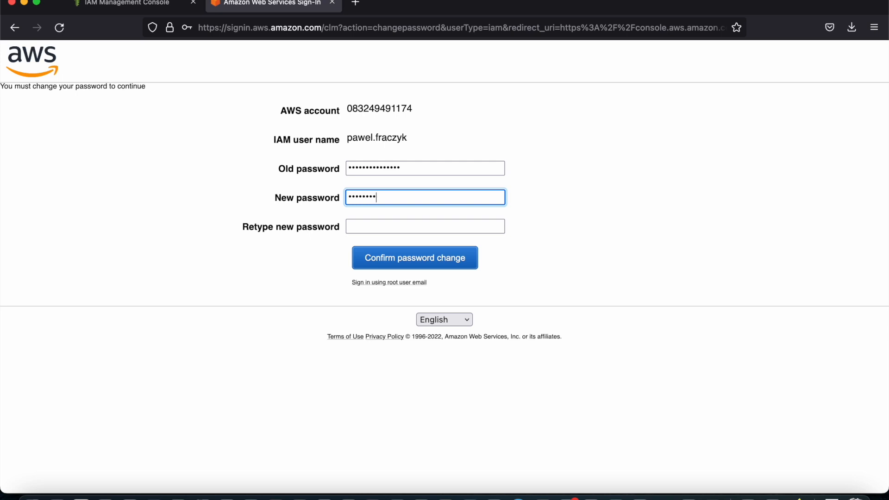
key("Tab")
type("••••")
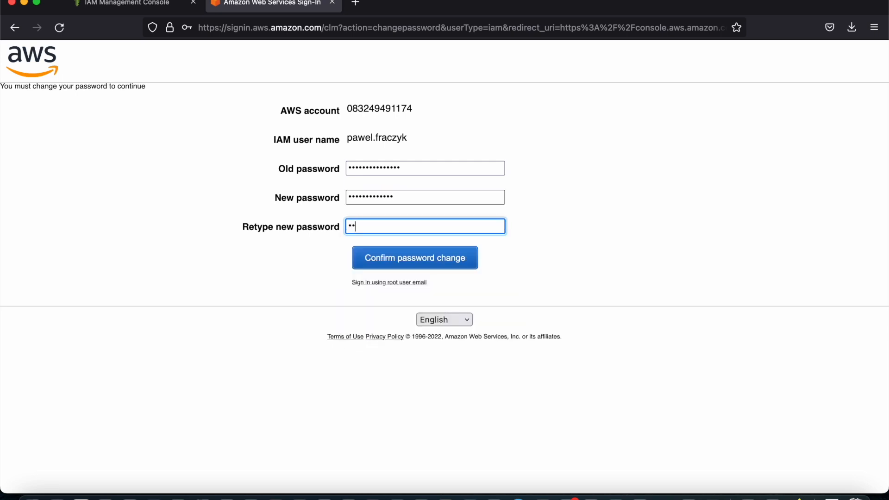
type("••••••")
left_click(441, 260)
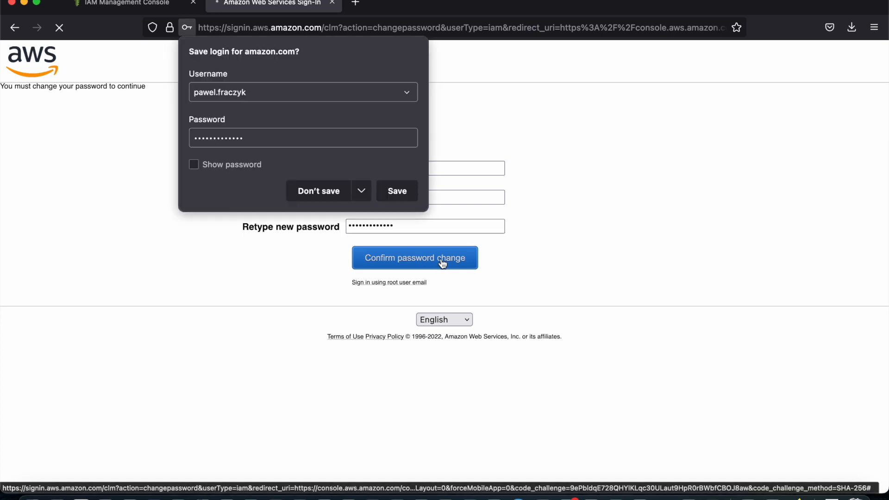
left_click(397, 191)
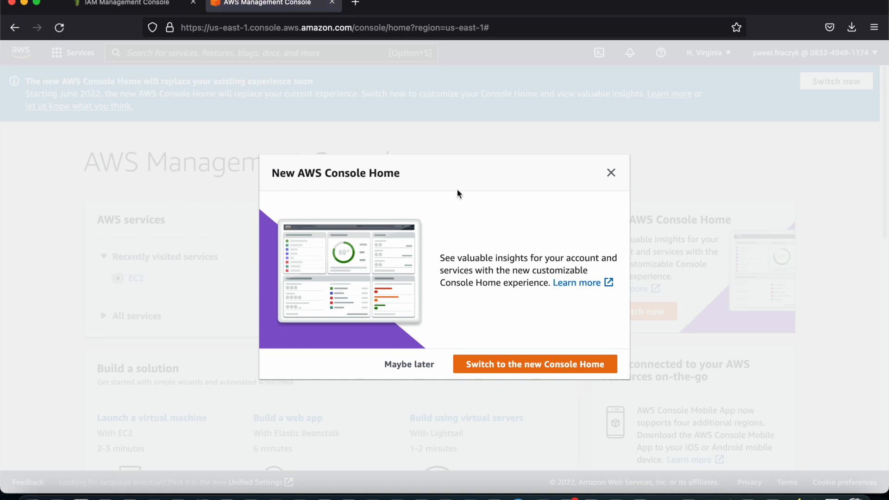
- Switch to the new Console Home, and check which account and IAM user are signed in
left_click(512, 365)
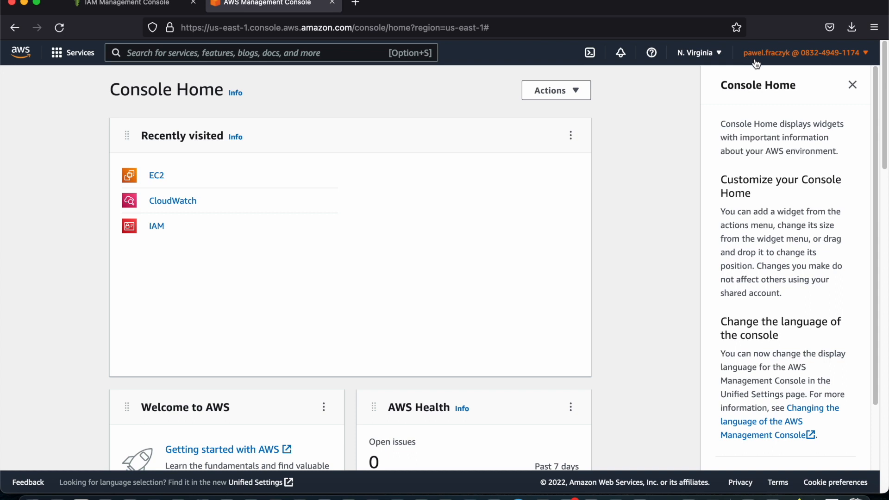
left_click(787, 55)
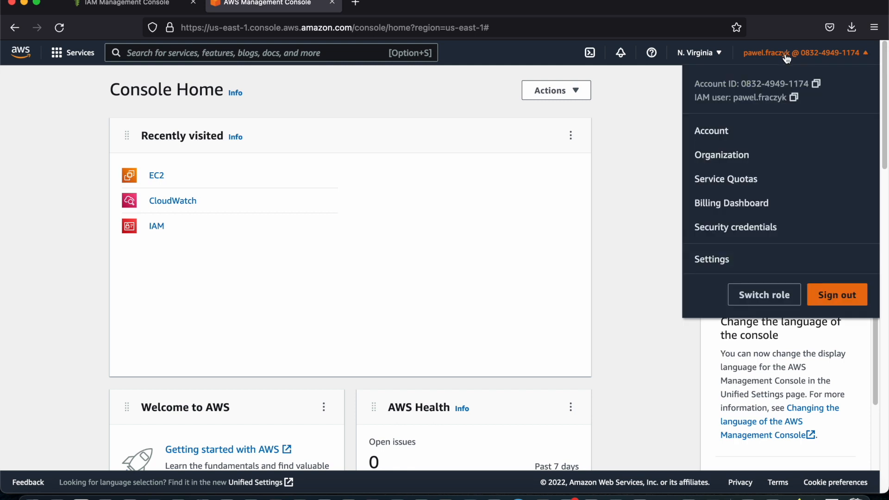
left_click(636, 121)
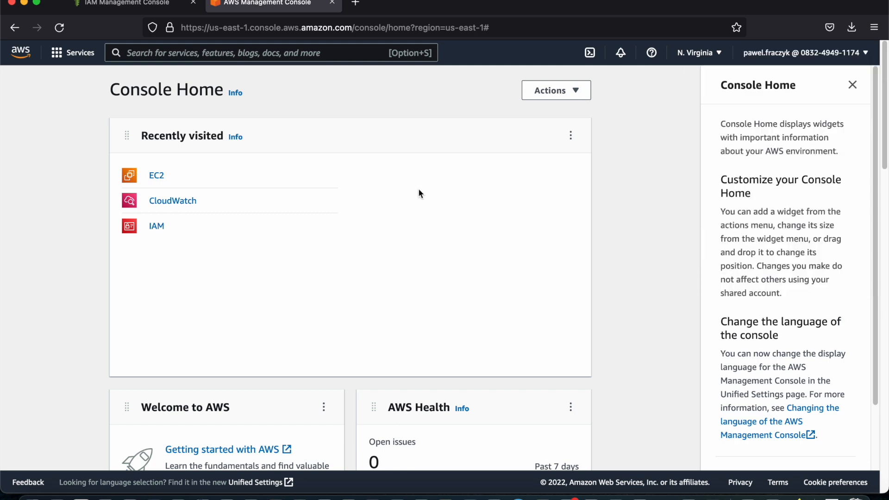
- Open the IAM dashboard and dismiss its introduction banner
left_click(156, 228)
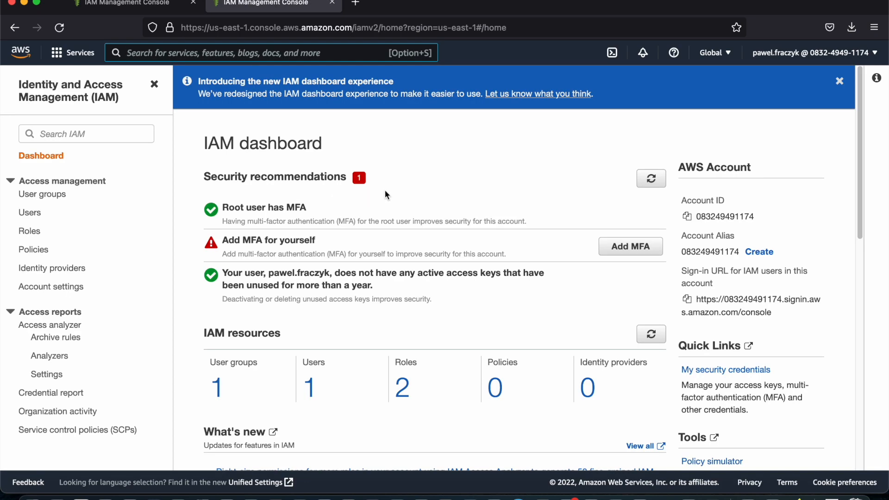
left_click(840, 81)
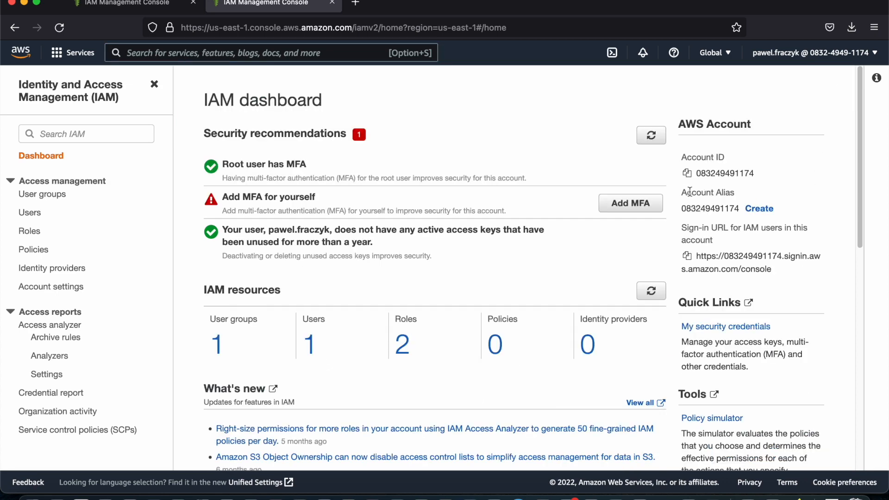
- Start creating an alias for the AWS account and enter academy.devop.codes as the preferred alias
left_click_drag(682, 192, 732, 193)
left_click(760, 209)
left_click(374, 262)
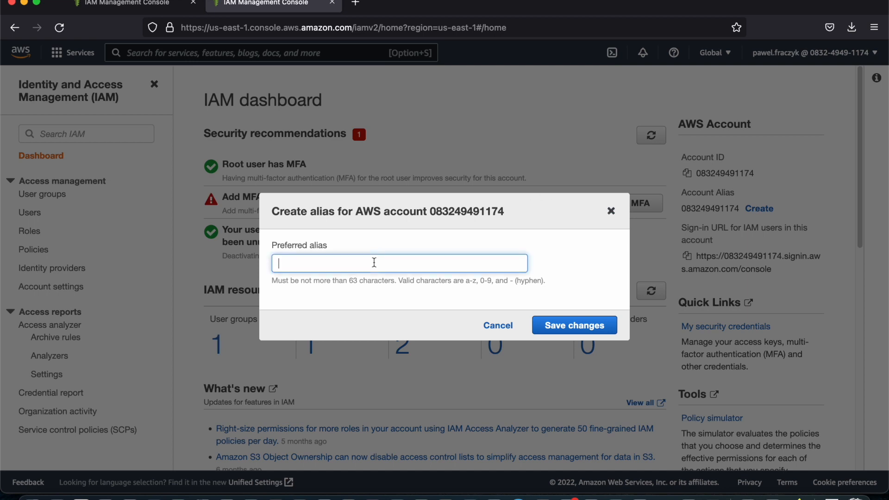
type("ac")
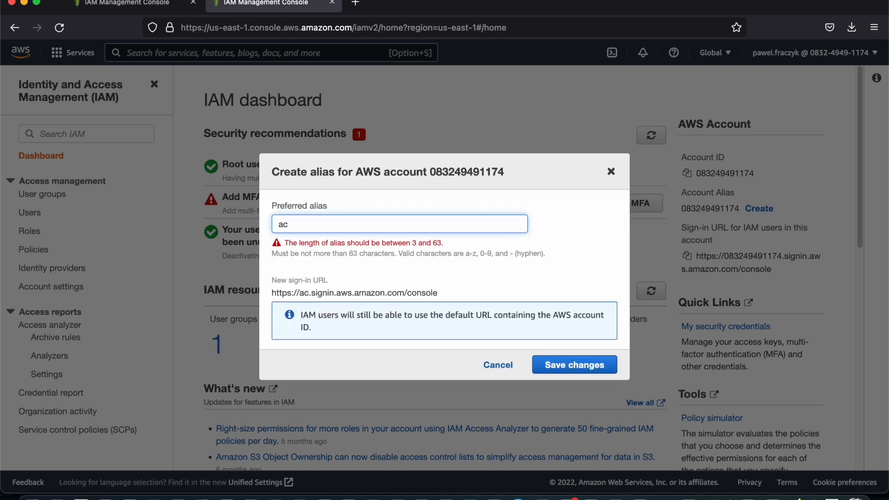
type("ademy")
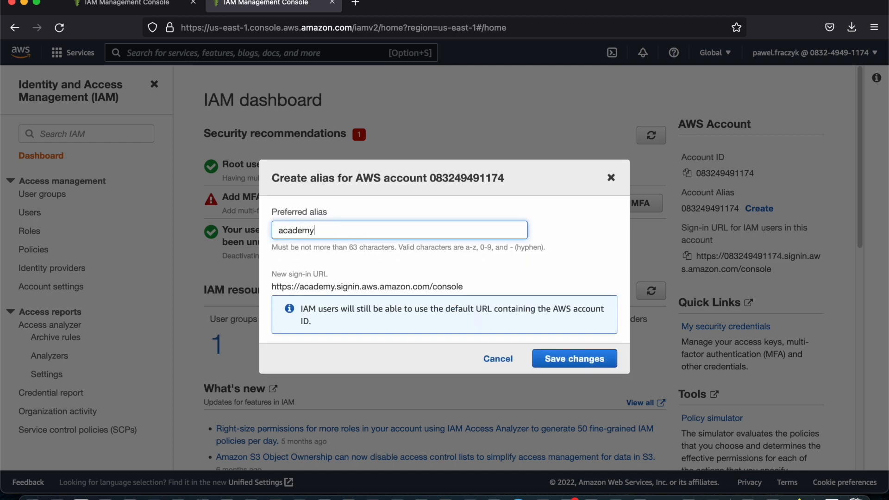
type(".devop.codes")
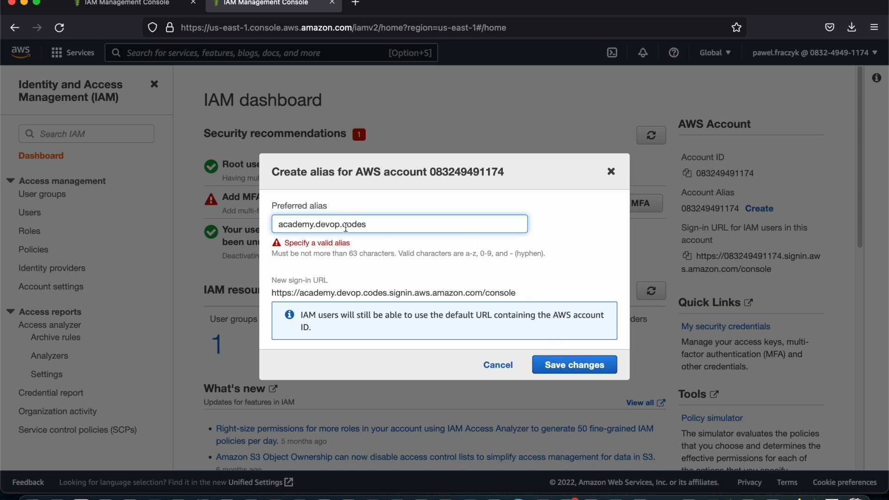
- Correct the preferred alias to academy-devops-codes, replacing both dots with hyphens
left_click(343, 224)
key("BackSpace")
type("-codes")
key("BackSpace")
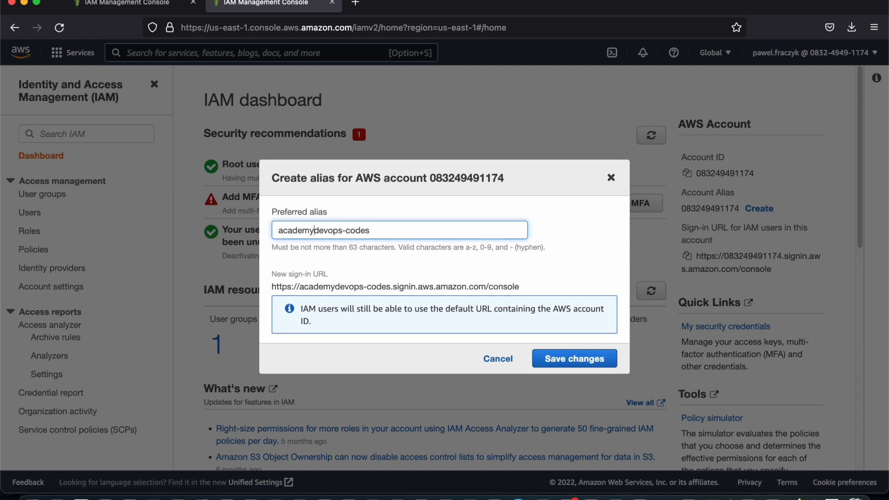
type("-")
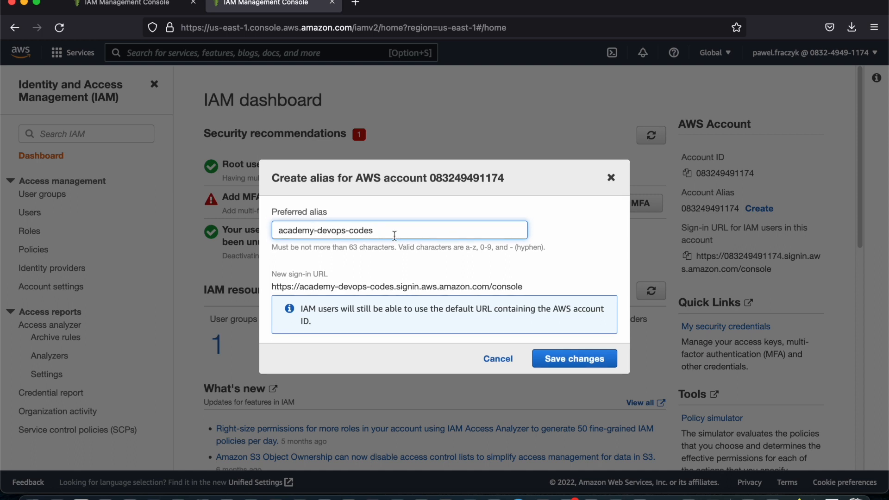
left_click_drag(394, 234, 266, 217)
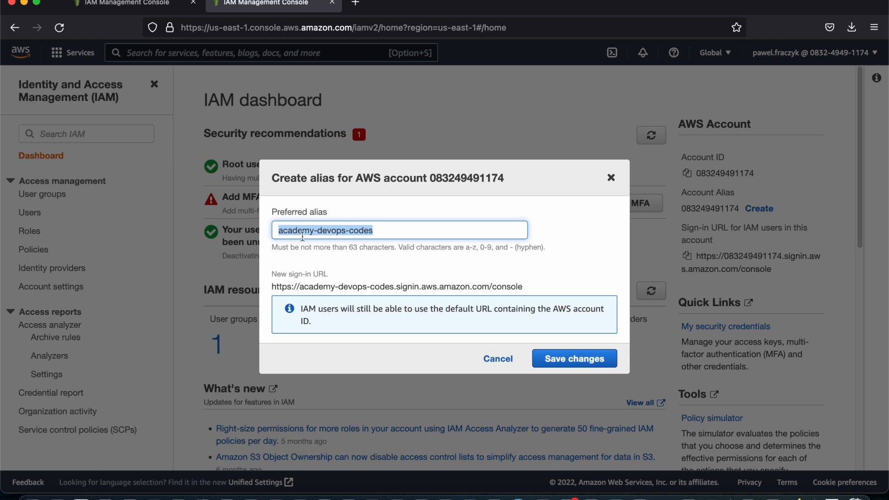
key("Right")
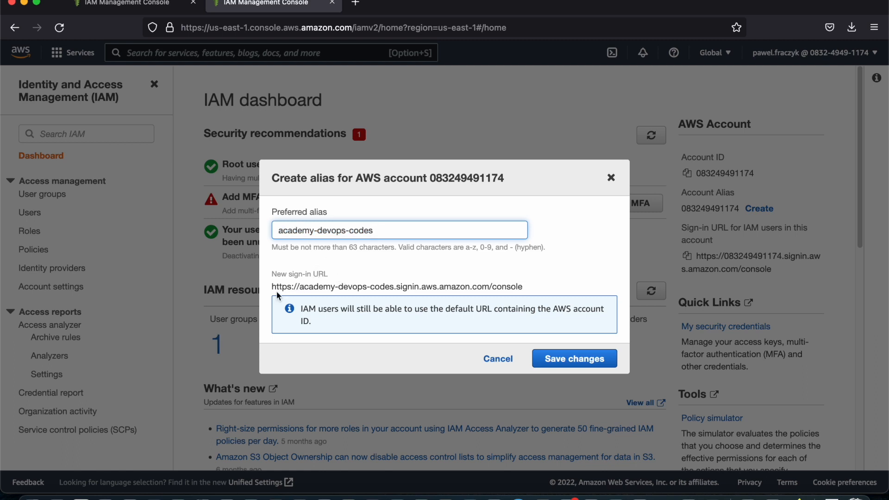
- Copy the new sign-in URL, save the account alias and dismiss the notification
left_click_drag(272, 288, 348, 290)
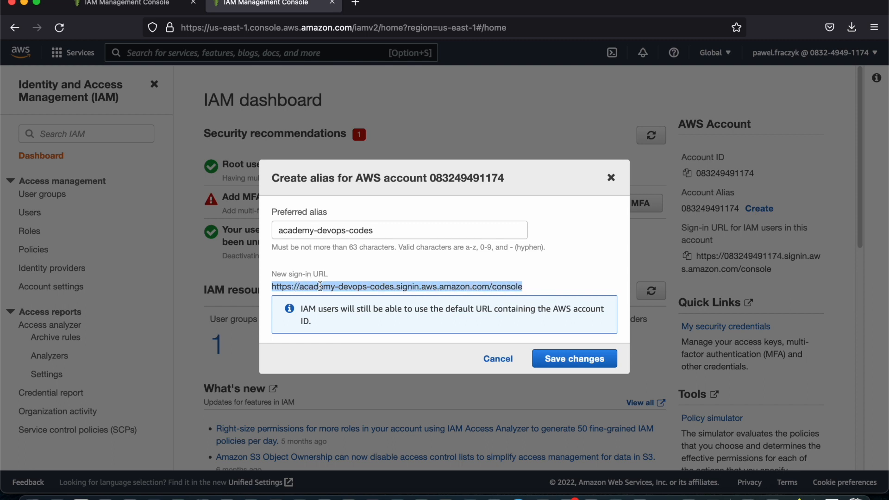
right_click(320, 287)
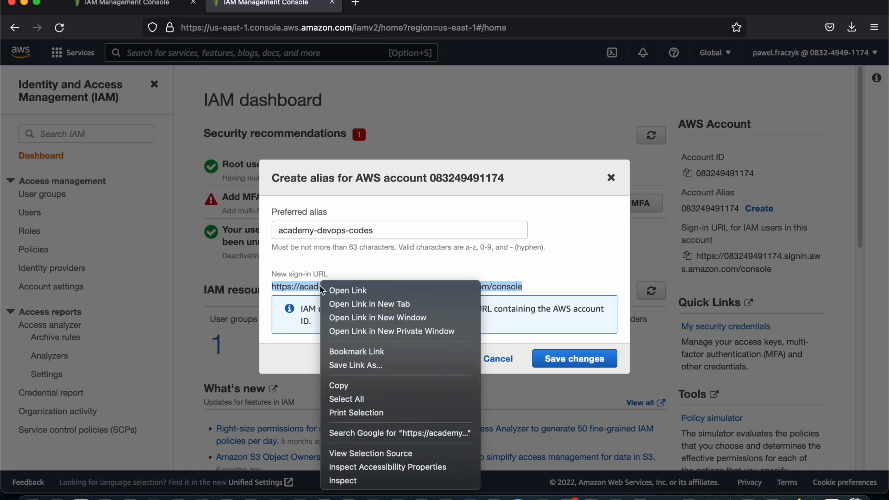
left_click(353, 386)
left_click(597, 360)
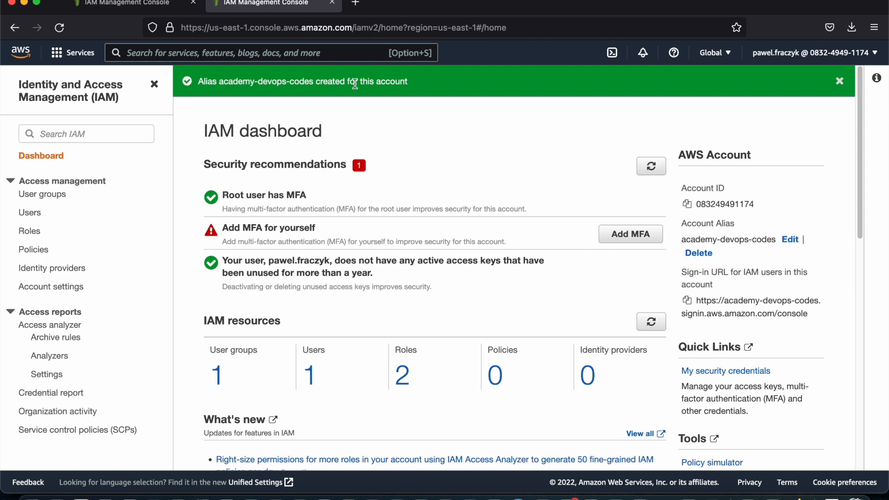
left_click(840, 81)
left_click(848, 53)
left_click(847, 298)
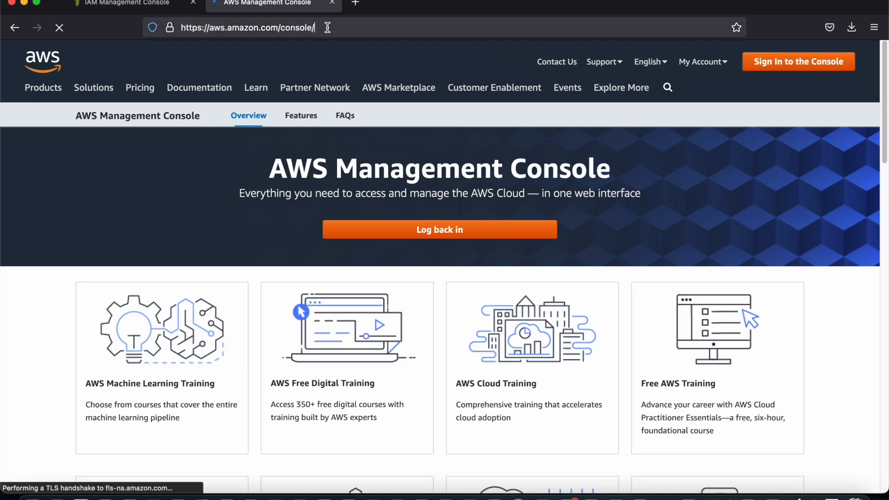
left_click(328, 27)
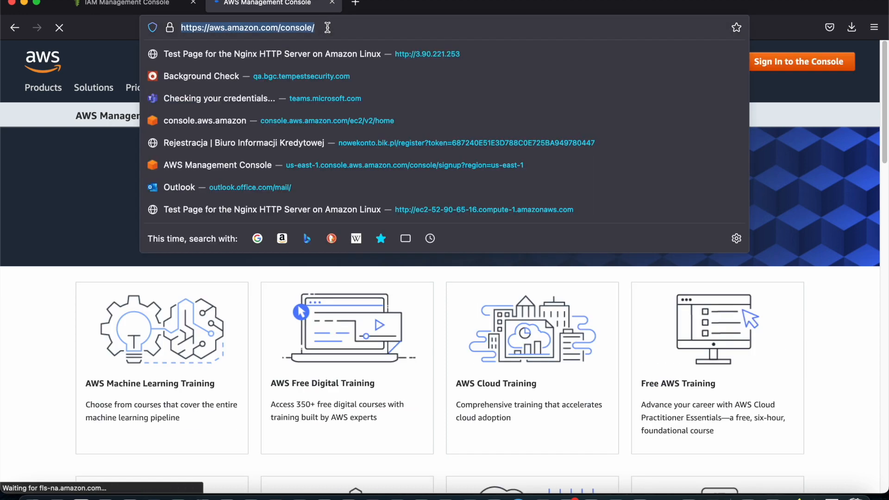
key("super+v")
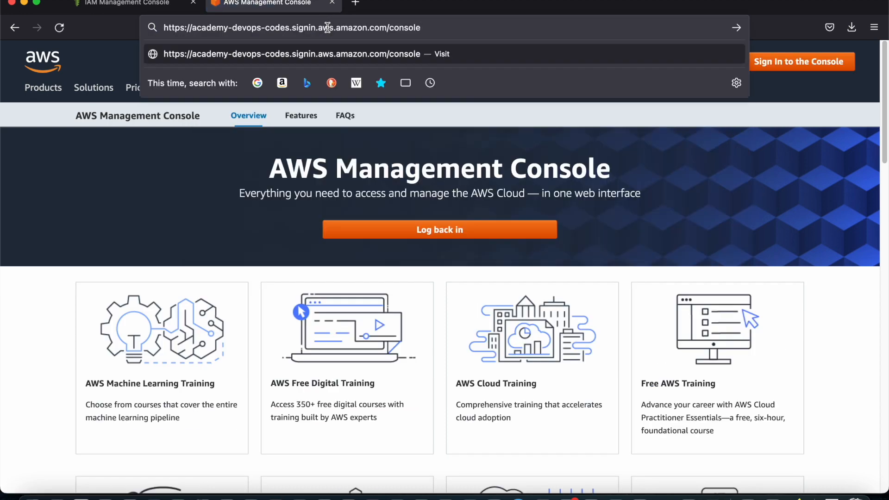
key("Return")
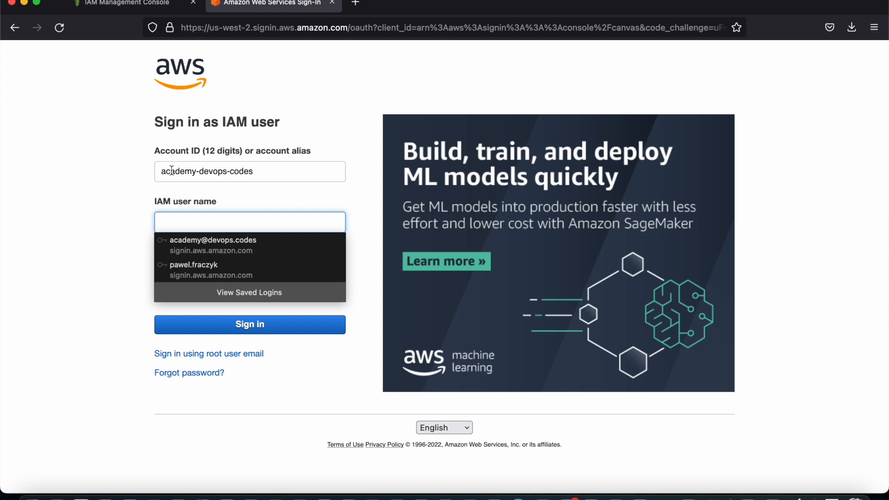
- Sign in under the academy-devops-codes alias with the IAM user's saved user name and password
left_click(176, 175)
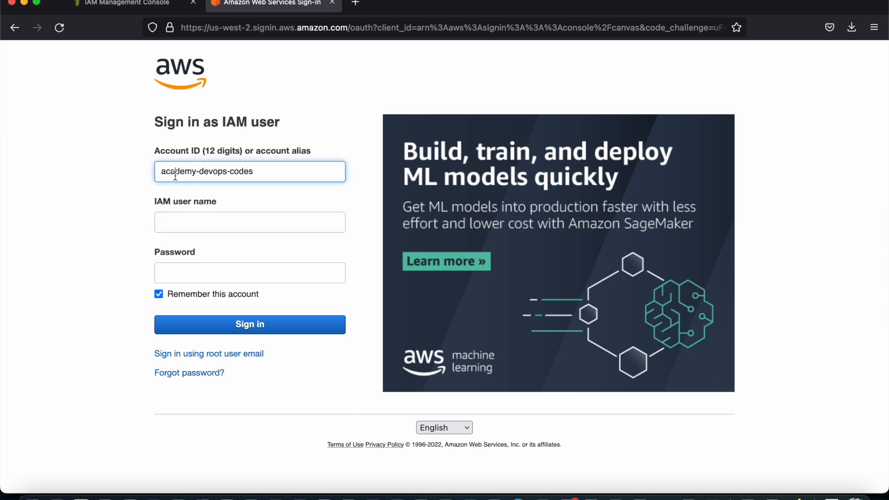
left_click_drag(269, 175, 147, 177)
left_click(220, 219)
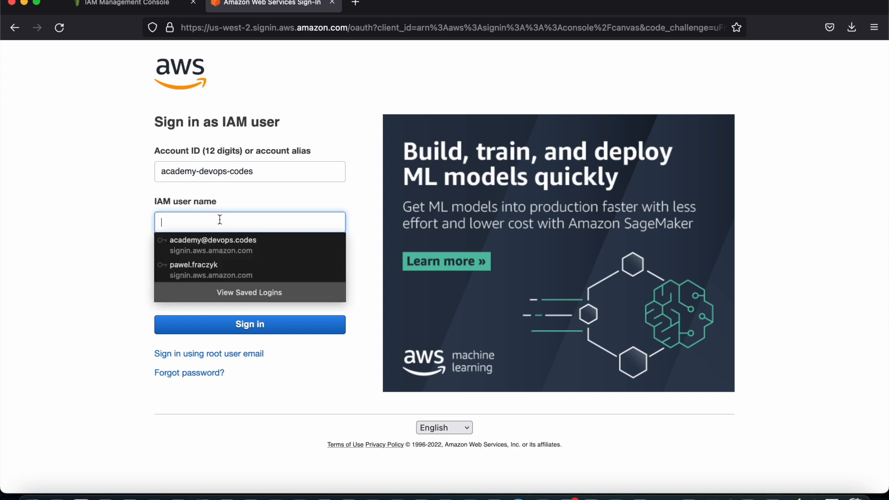
left_click(213, 295)
left_click(211, 320)
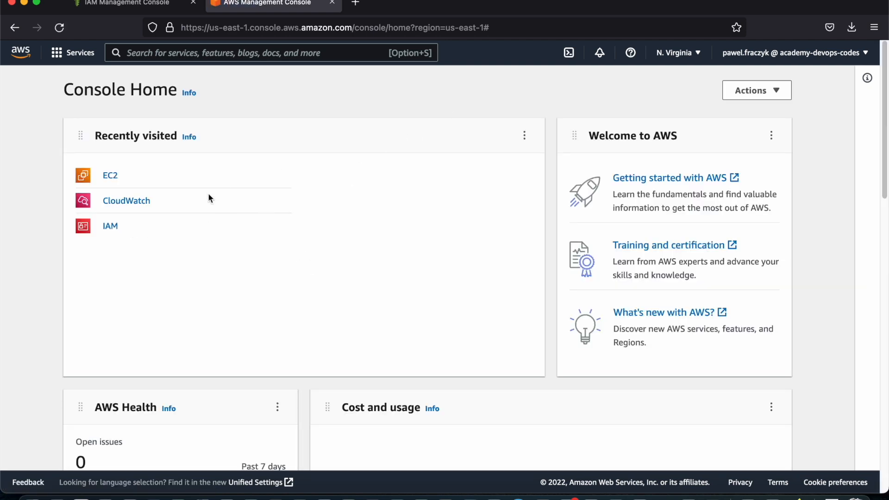
- From the IAM dashboard, add MFA for the signed-in user by assigning a virtual MFA device
left_click(118, 227)
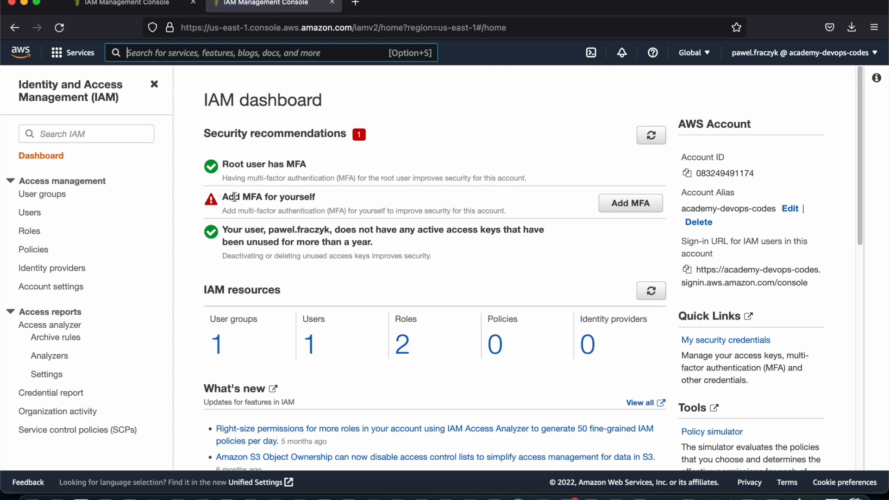
left_click_drag(221, 201, 333, 201)
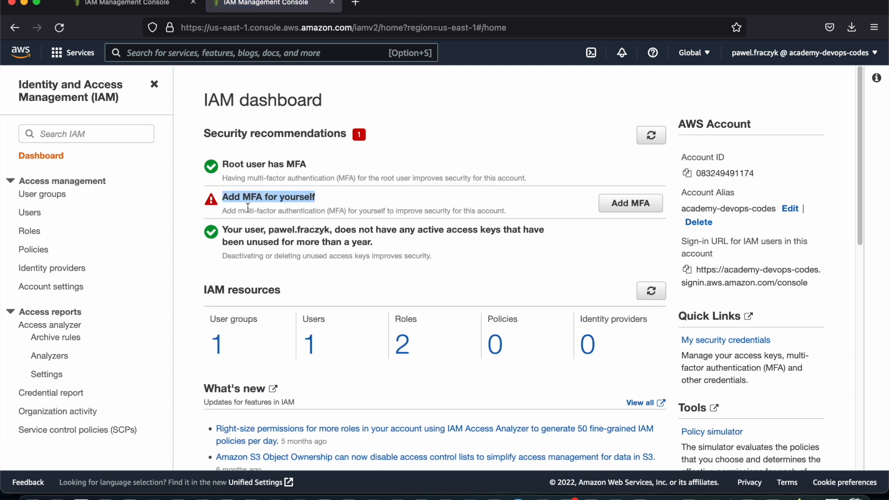
left_click(631, 204)
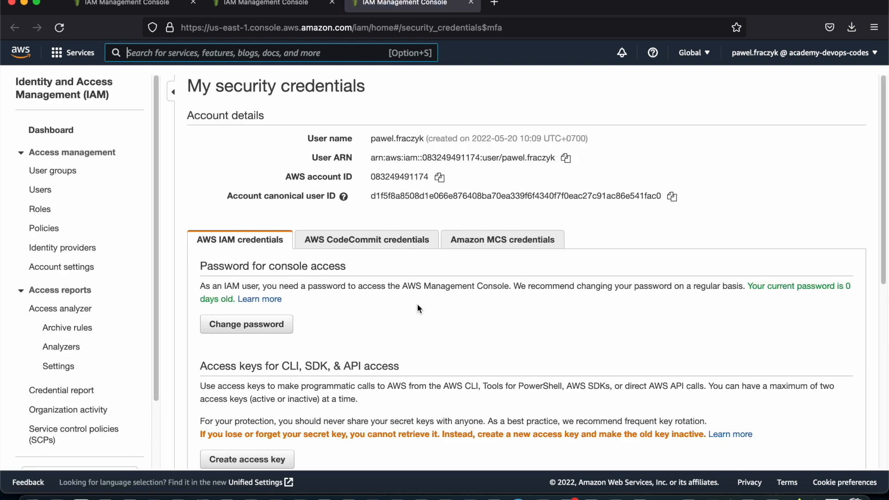
scroll(377, 280, "down", 3)
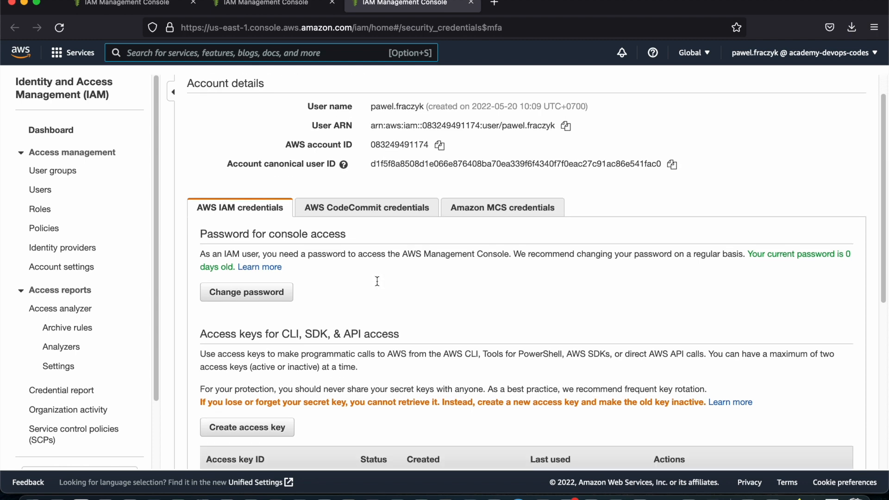
scroll(377, 279, "down", 5)
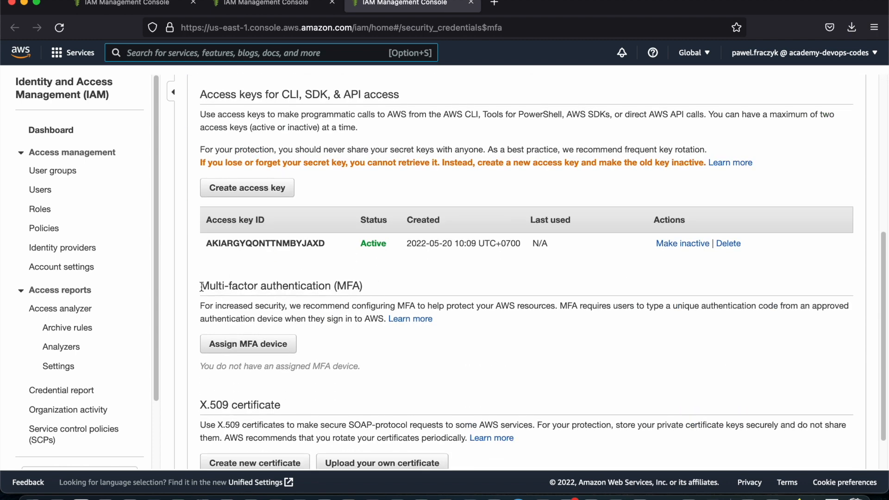
left_click(264, 354)
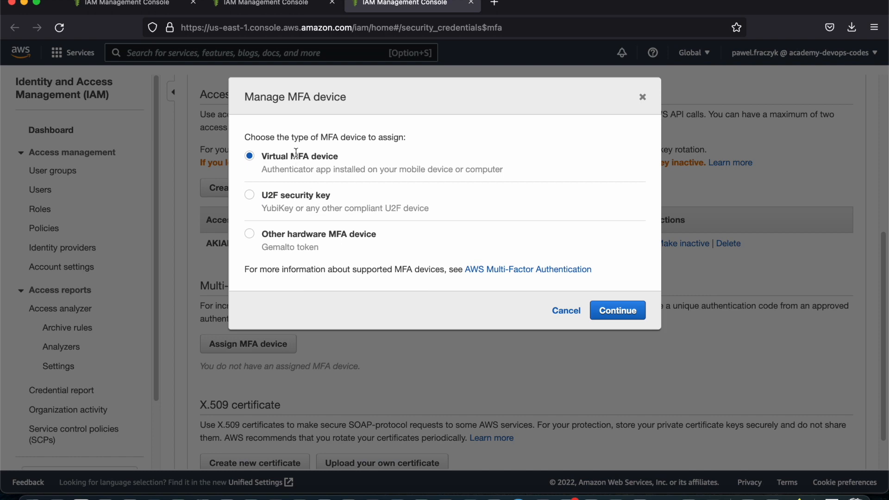
left_click(618, 310)
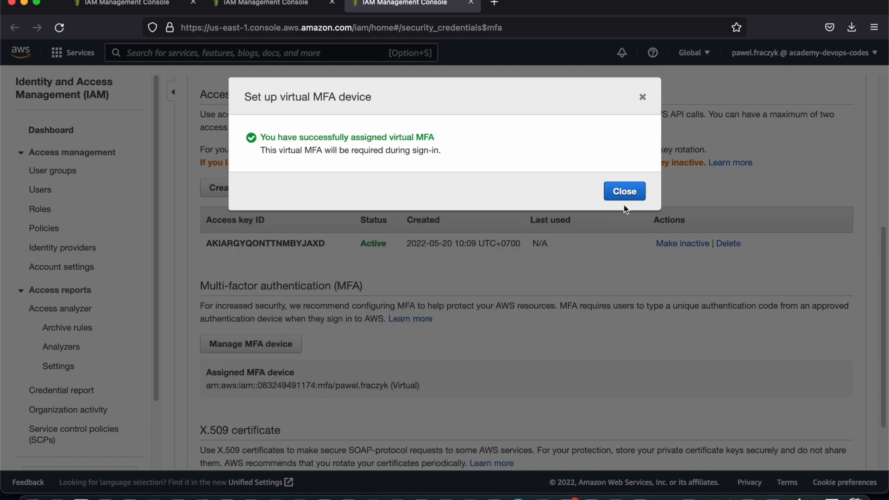
left_click(625, 191)
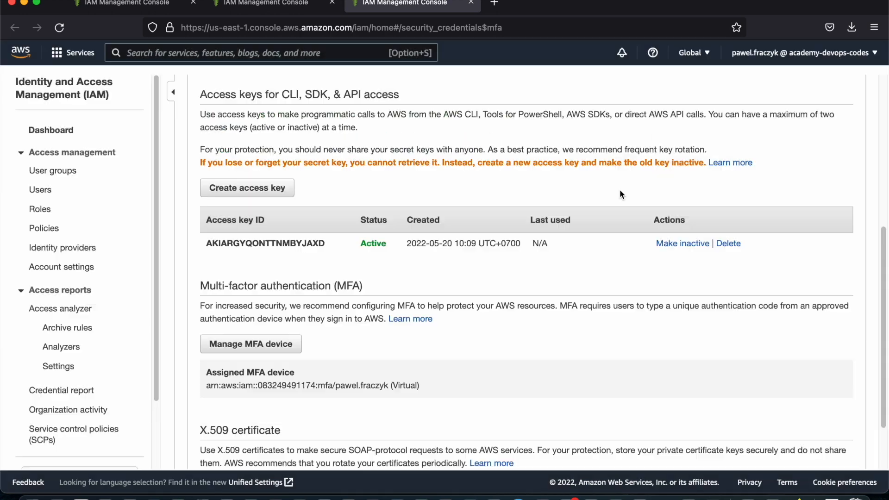
- Sign out and sign back in with the IAM user's saved login, entering the MFA code
scroll(582, 278, "up", 5)
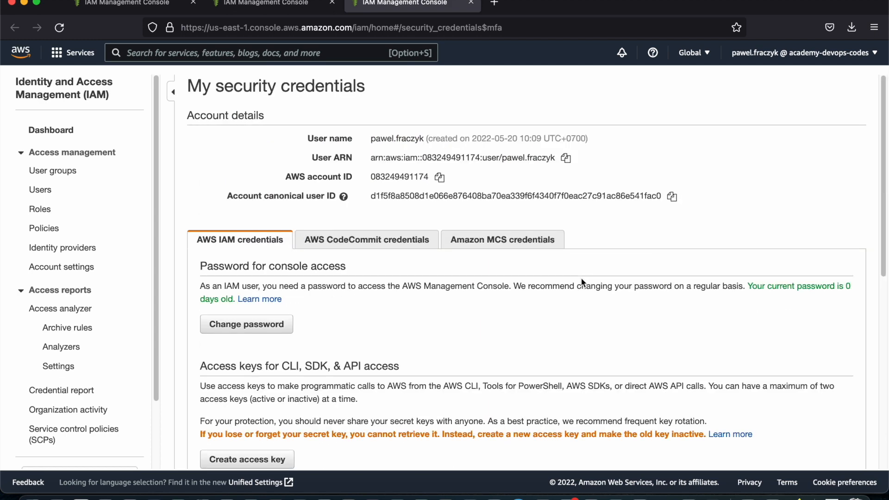
left_click(820, 52)
left_click(806, 294)
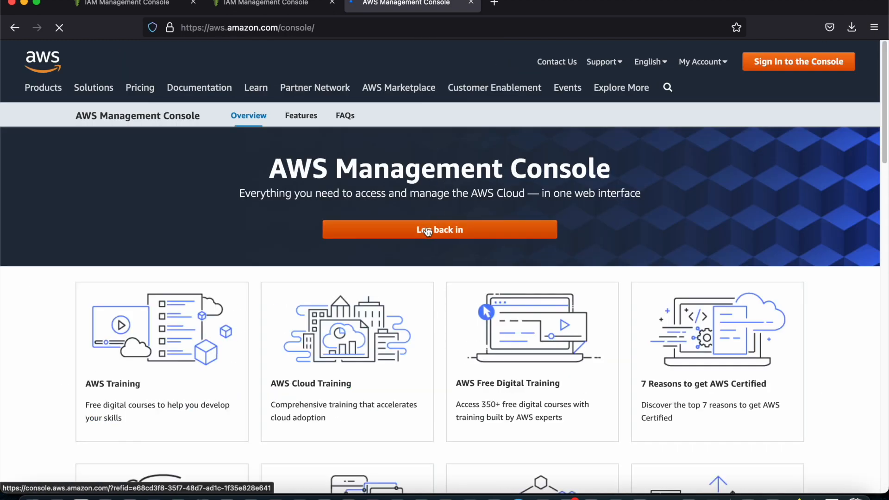
left_click(427, 230)
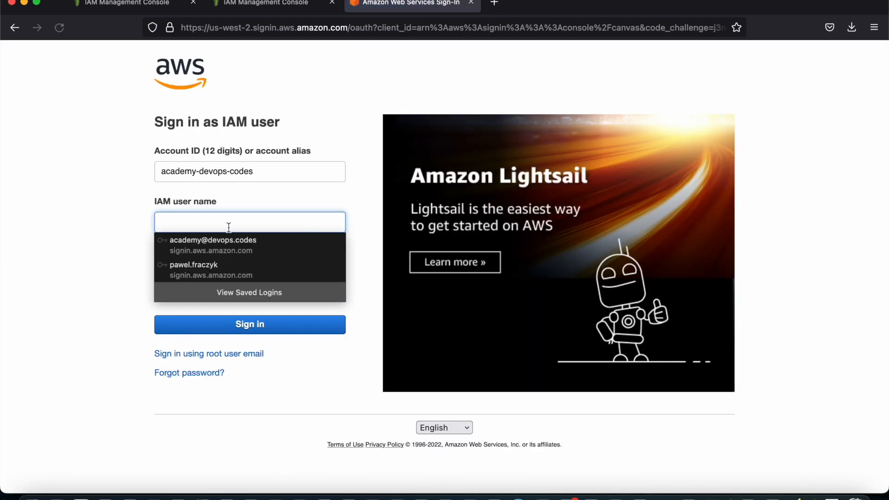
left_click(209, 267)
left_click(216, 331)
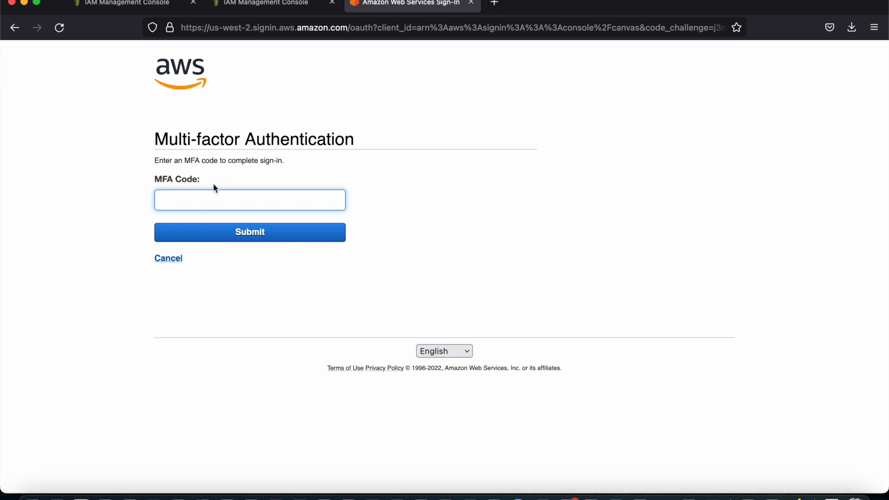
left_click(225, 231)
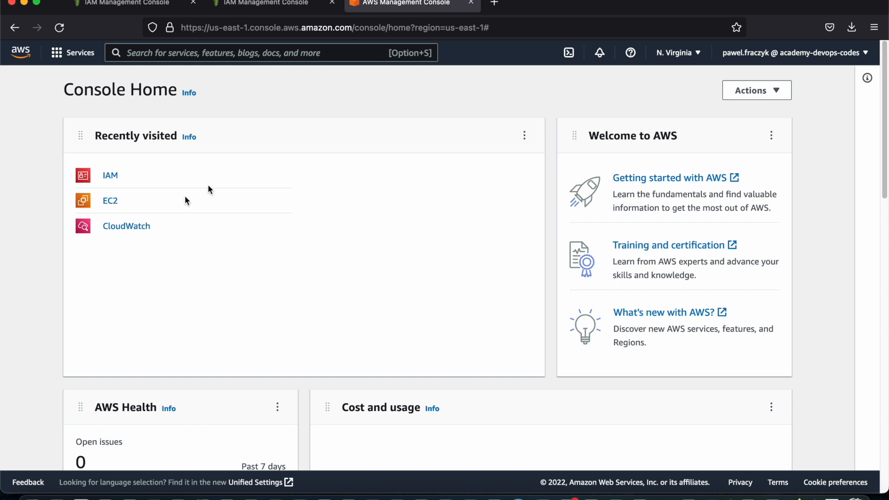
- Open CloudWatch from the recently visited services on Console Home
left_click(132, 229)
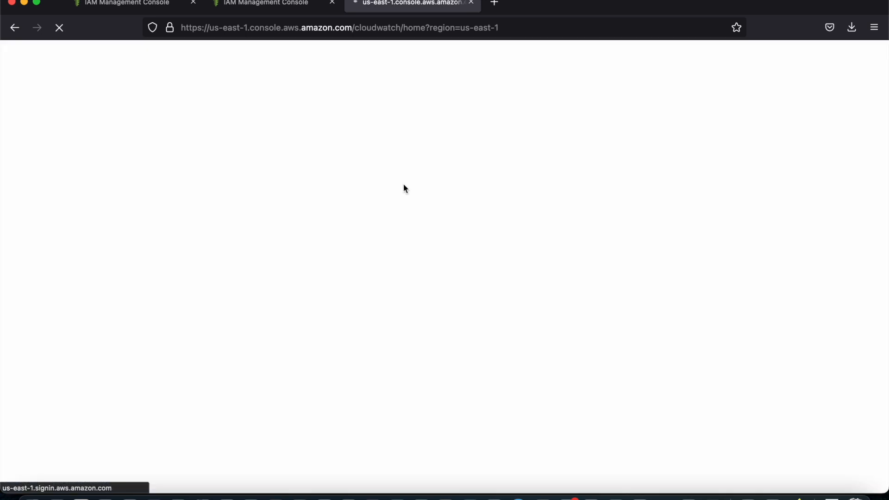